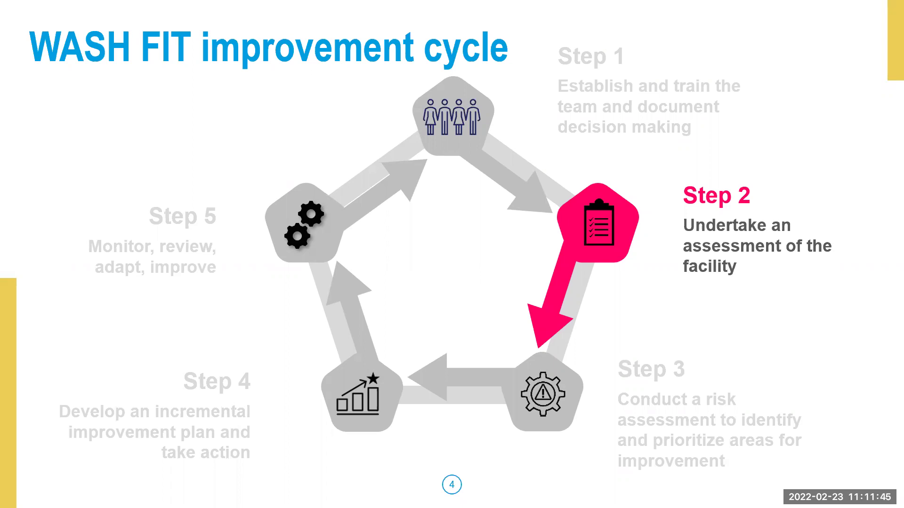
Switch to the WASH FIT assessment workbook in Excel and go through the Management & workforce and Energy & environment sheets to 4 Hand hygiene.
{"action": "key", "text": "alt+Tab"}
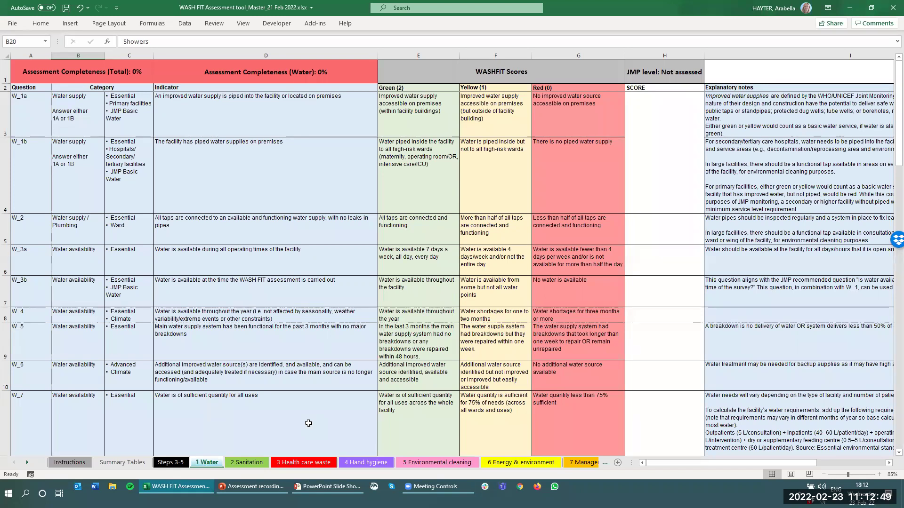
{"action": "left_click", "coordinate": [605, 463]}
{"action": "left_click", "coordinate": [495, 462]}
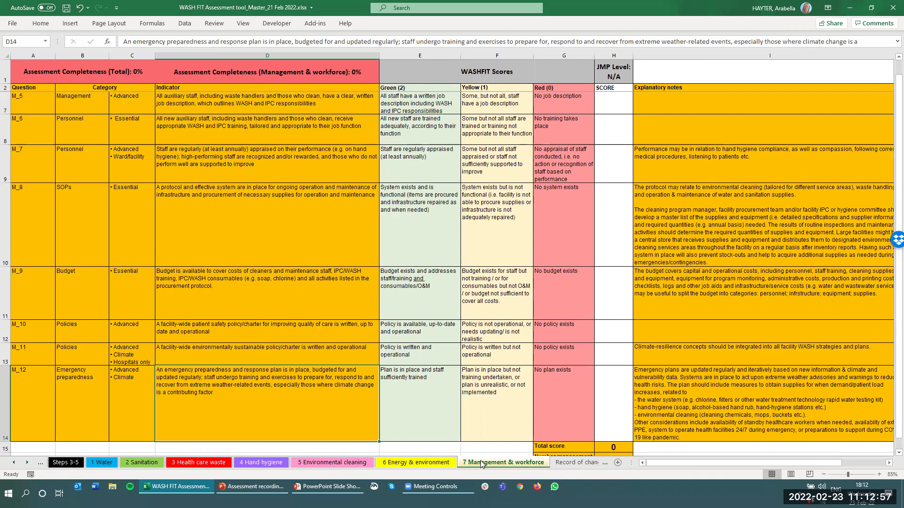
{"action": "left_click", "coordinate": [418, 463]}
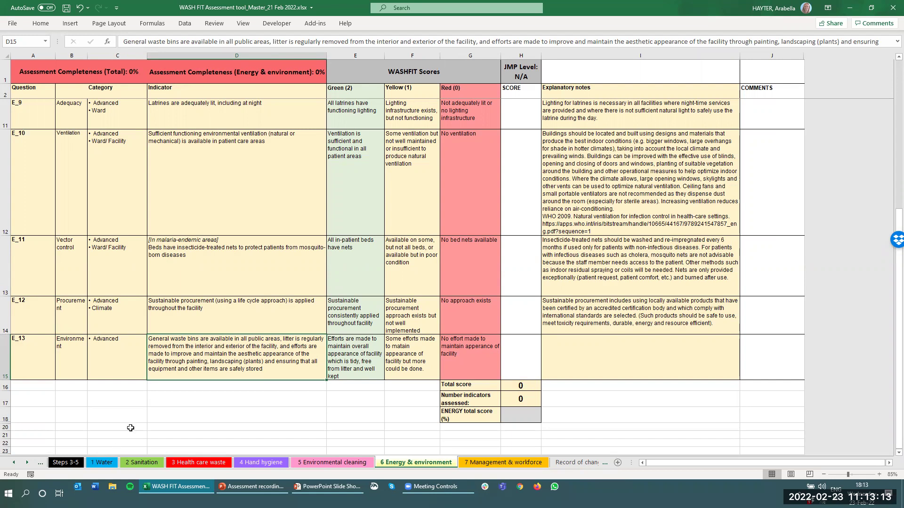
{"action": "left_click", "coordinate": [259, 461]}
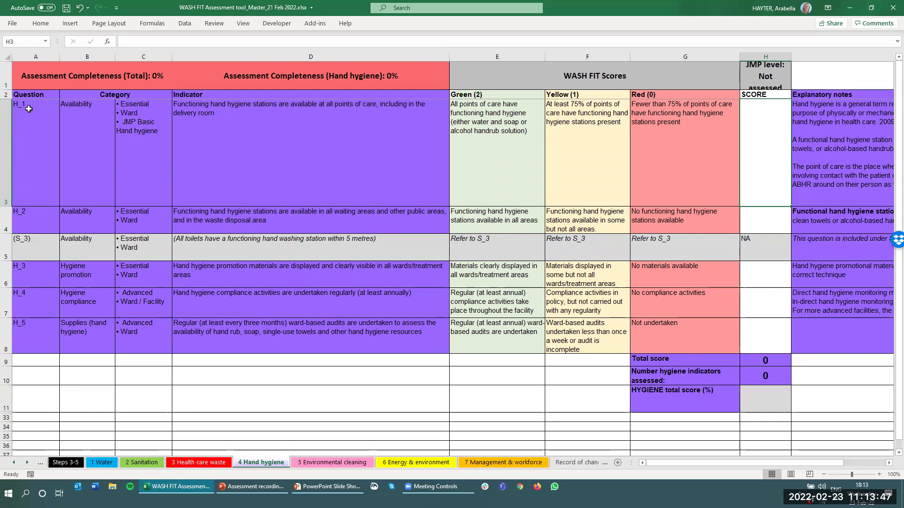
Examine indicator H_1's category, indicator text, green, yellow and red score definitions, and explanatory notes, returning to its question number.
{"action": "left_click", "coordinate": [96, 127]}
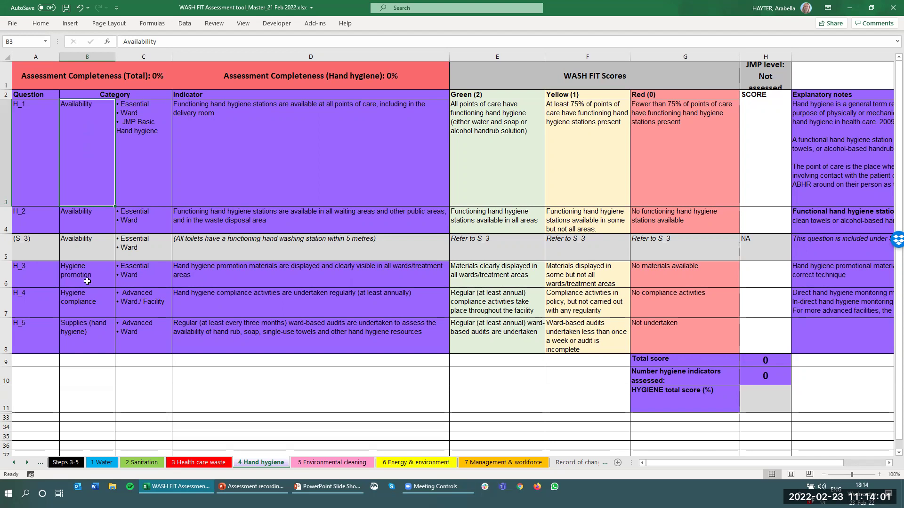
{"action": "left_click", "coordinate": [137, 142]}
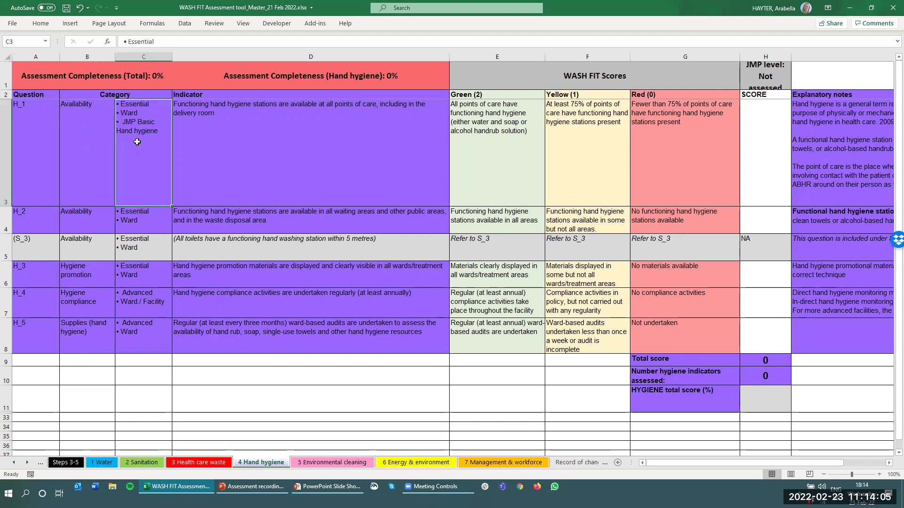
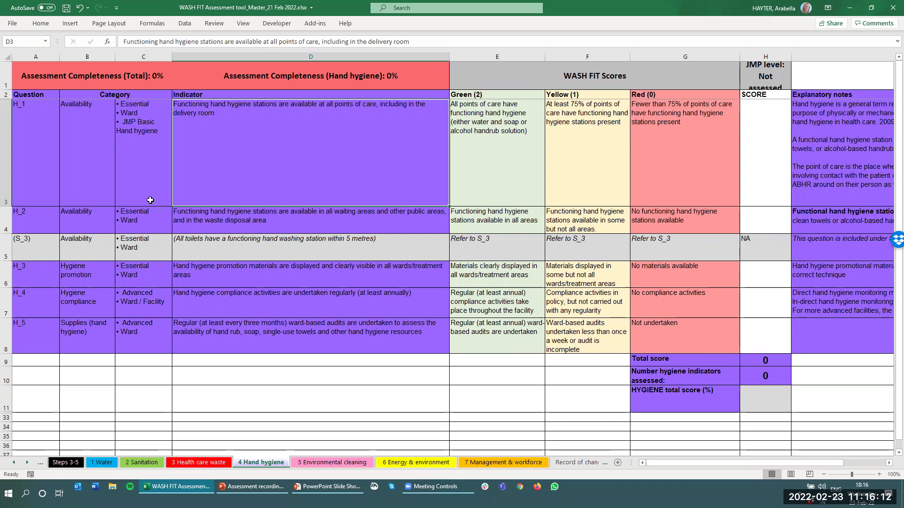
{"action": "key", "text": "Right"}
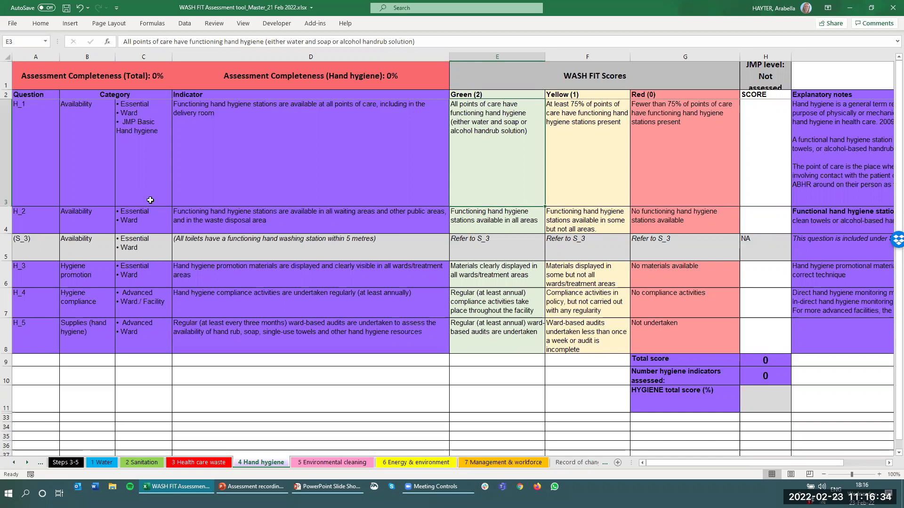
{"action": "key", "text": "Right"}
{"action": "key", "text": "Right"}
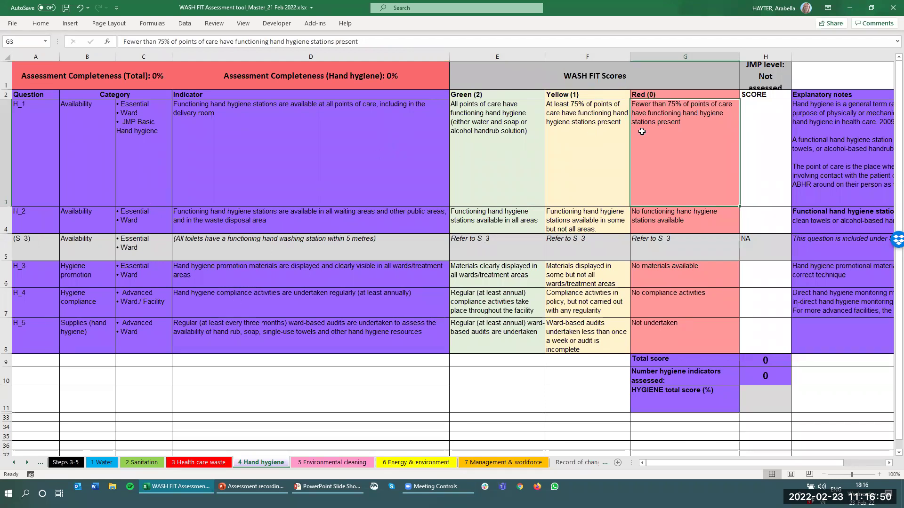
{"action": "left_click", "coordinate": [829, 140]}
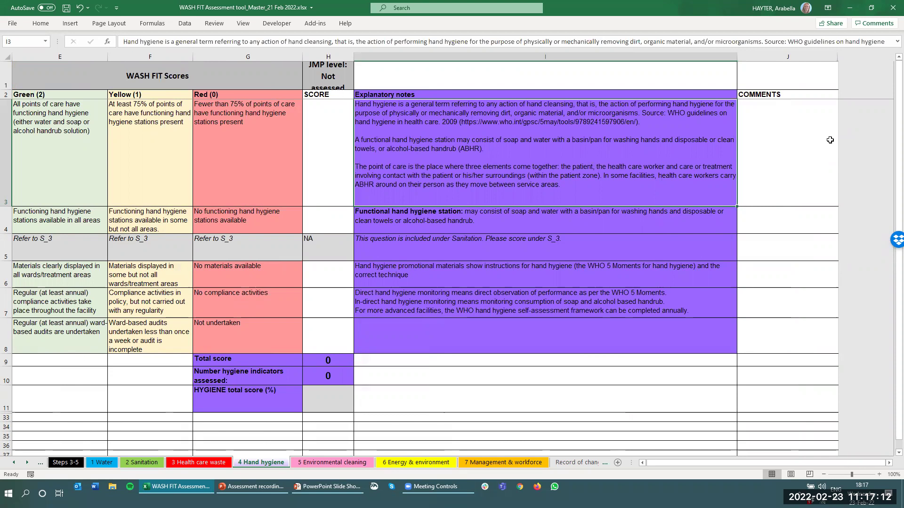
{"action": "key", "text": "Left"}
{"action": "key", "text": "Left"}
{"action": "key", "text": "Left"}
{"action": "key", "text": "Left"}
{"action": "key", "text": "Left"}
{"action": "key", "text": "Left"}
{"action": "key", "text": "Left"}
{"action": "key", "text": "Left"}
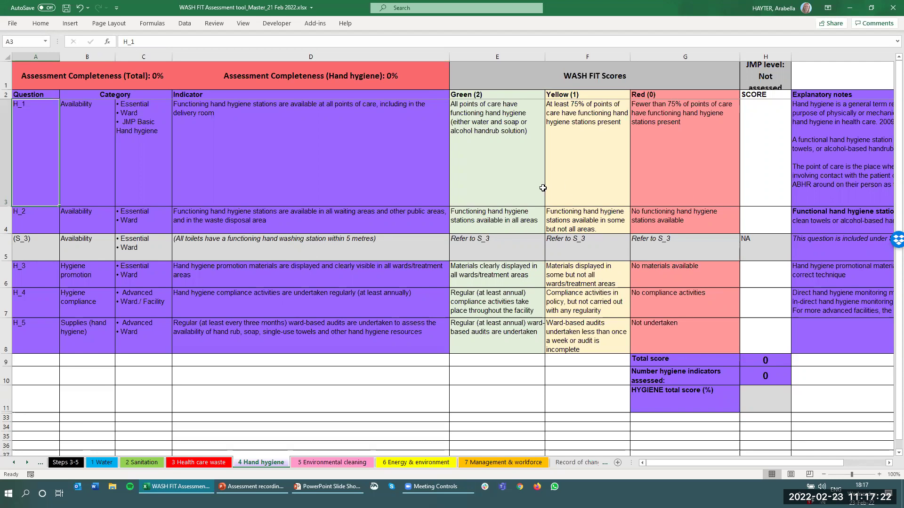
Enter a score of 1 for hand hygiene indicator H_1.
{"action": "left_click", "coordinate": [752, 157]}
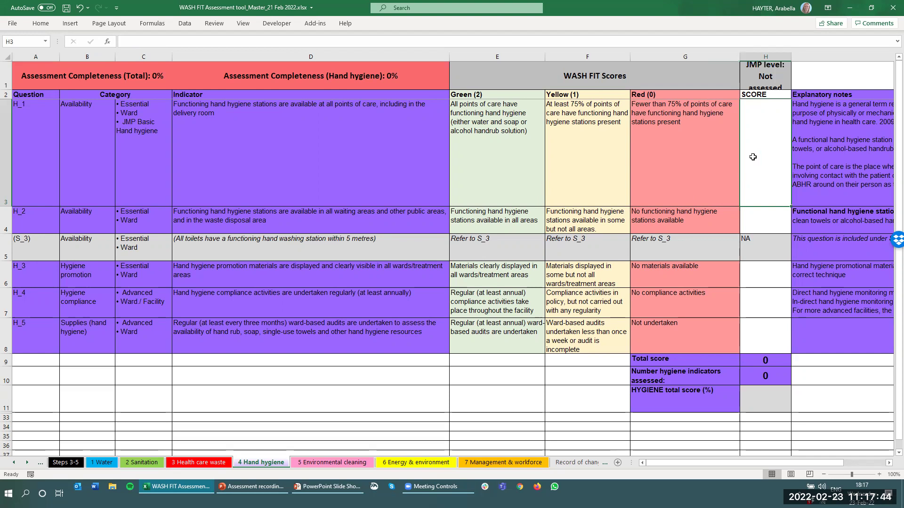
{"action": "type", "text": "1"}
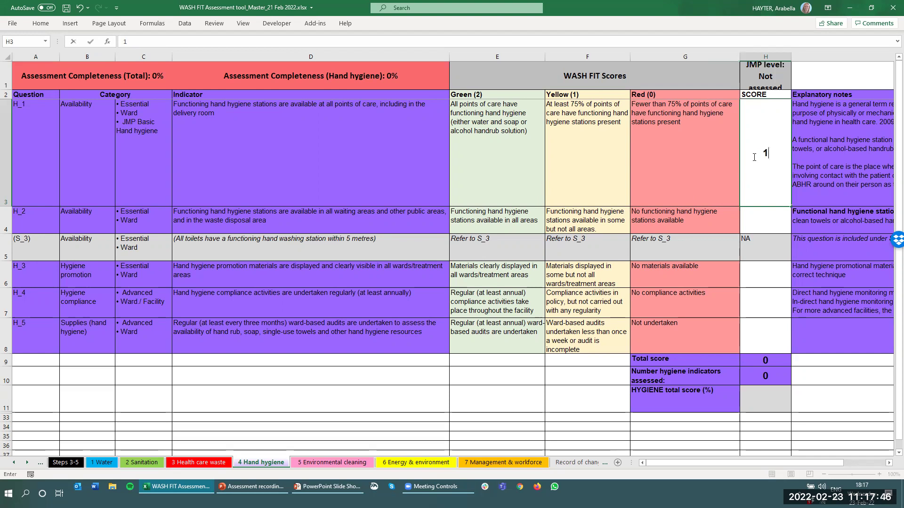
{"action": "key", "text": "Return"}
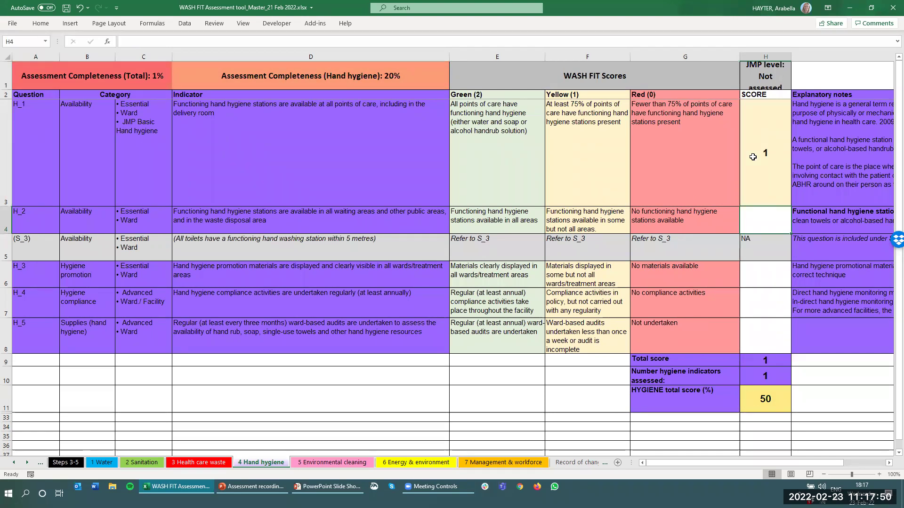
Try to enter a score of 3 for hand hygiene indicator H_2.
{"action": "type", "text": "3"}
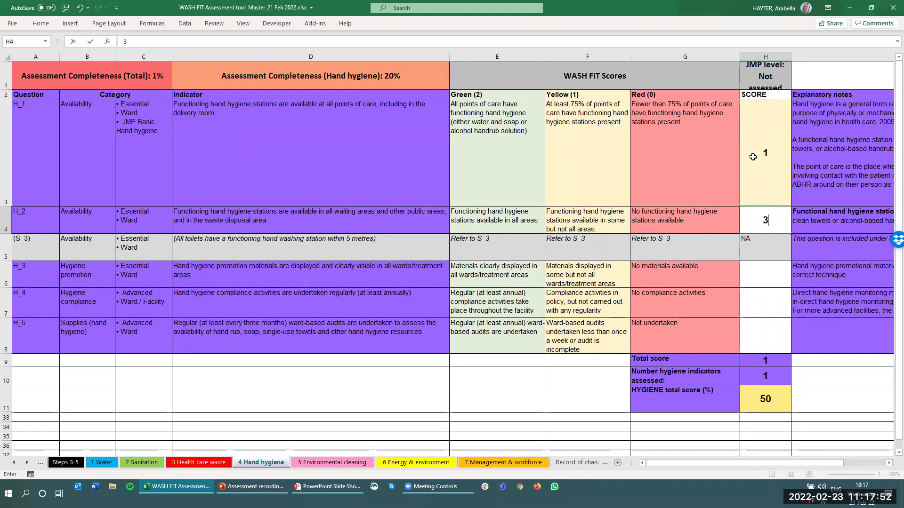
{"action": "key", "text": "Return"}
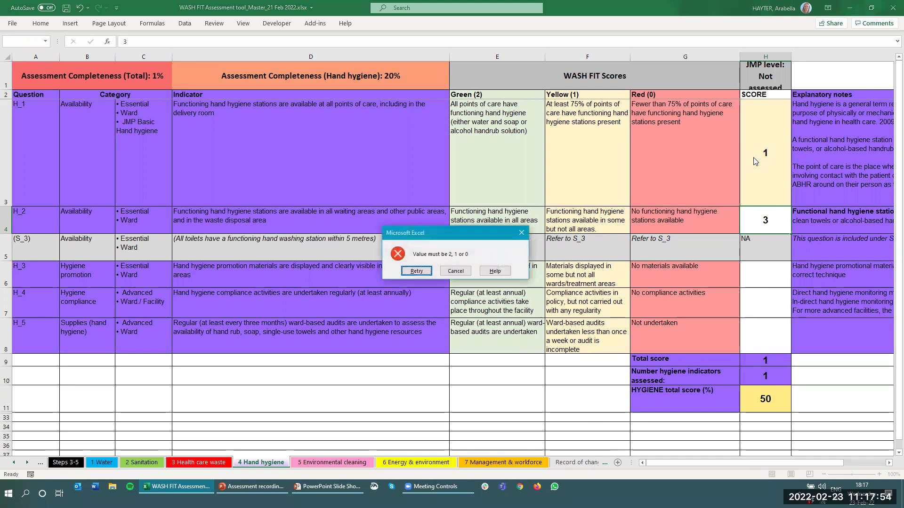
{"action": "left_click", "coordinate": [455, 272]}
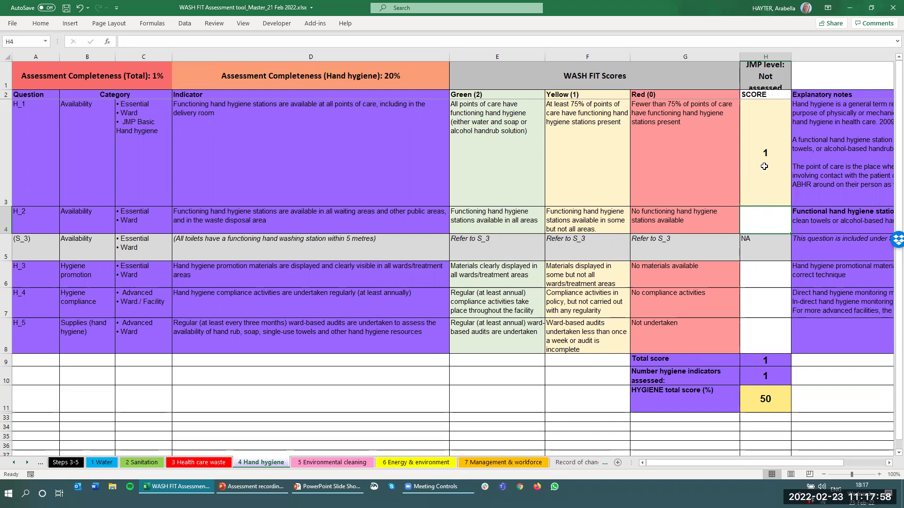
Set the score of hand hygiene indicator H_1 to 2.
{"action": "left_click", "coordinate": [765, 166]}
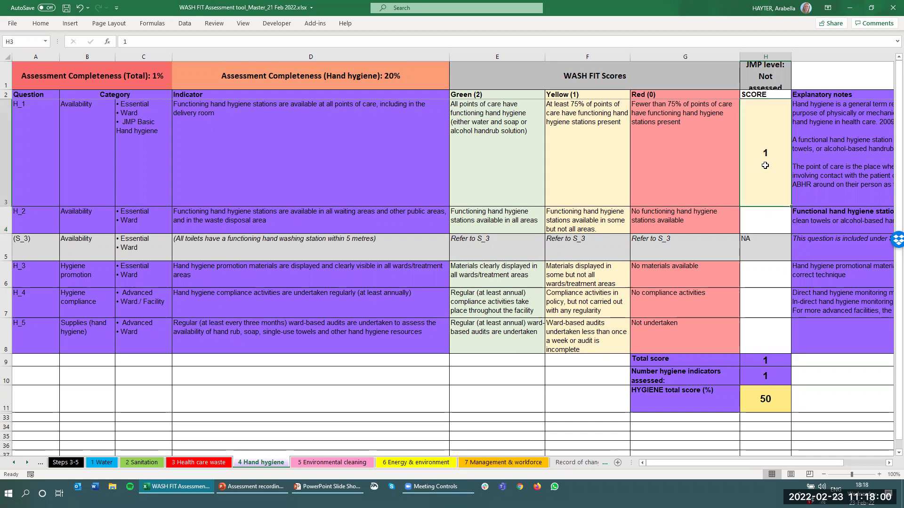
{"action": "double_click", "coordinate": [765, 166]}
{"action": "key", "text": "BackSpace"}
{"action": "type", "text": "2"}
{"action": "key", "text": "Return"}
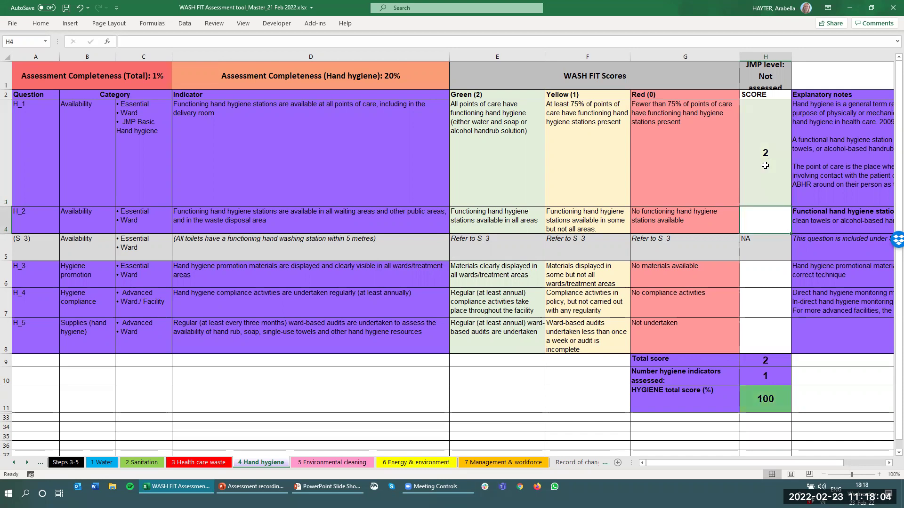
Enter a score of 2 for each of the hand hygiene indicators H_2, H_3, H_4 and H_5.
{"action": "type", "text": "2"}
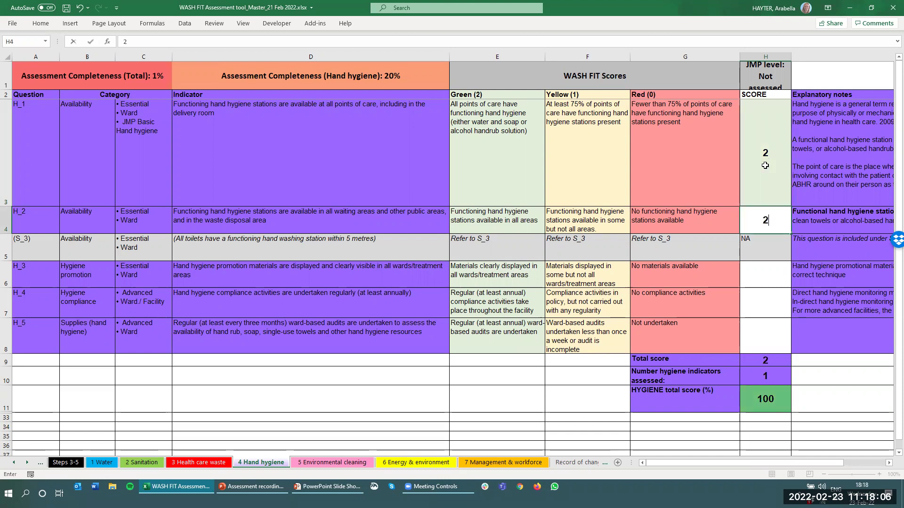
{"action": "key", "text": "Return"}
{"action": "key", "text": "Return"}
{"action": "type", "text": "2"}
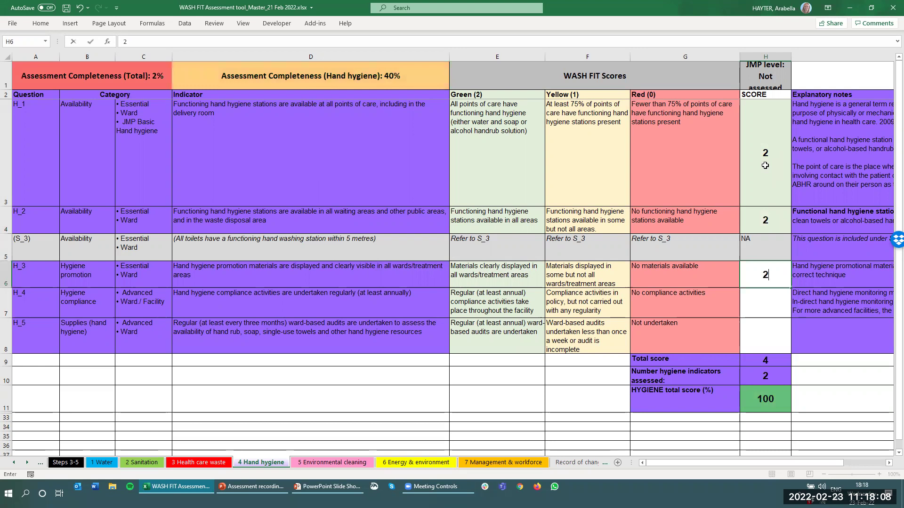
{"action": "key", "text": "Return"}
{"action": "type", "text": "2"}
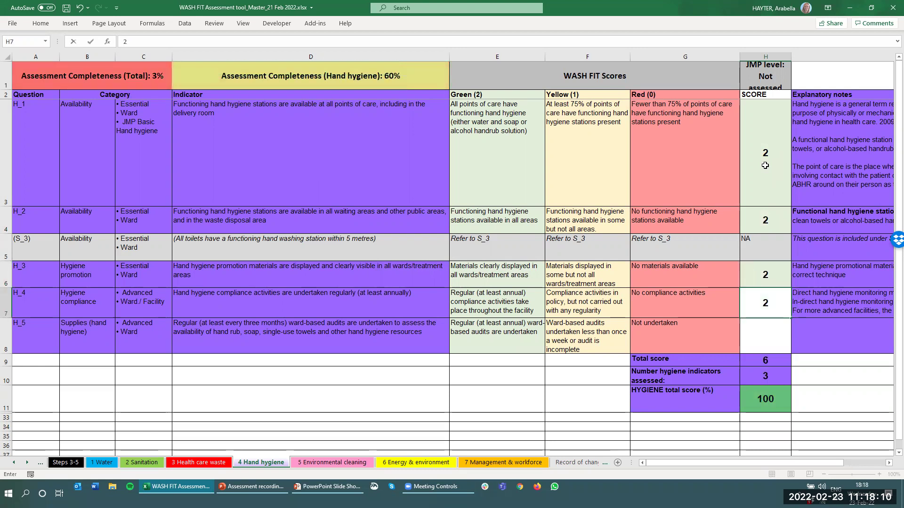
{"action": "key", "text": "Return"}
{"action": "type", "text": "2"}
{"action": "key", "text": "ctrl+Return"}
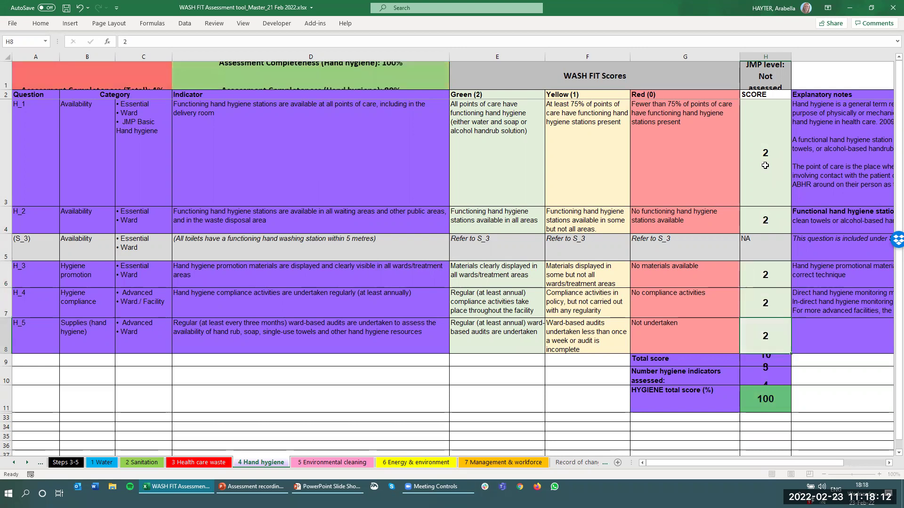
{"action": "key", "text": "Up"}
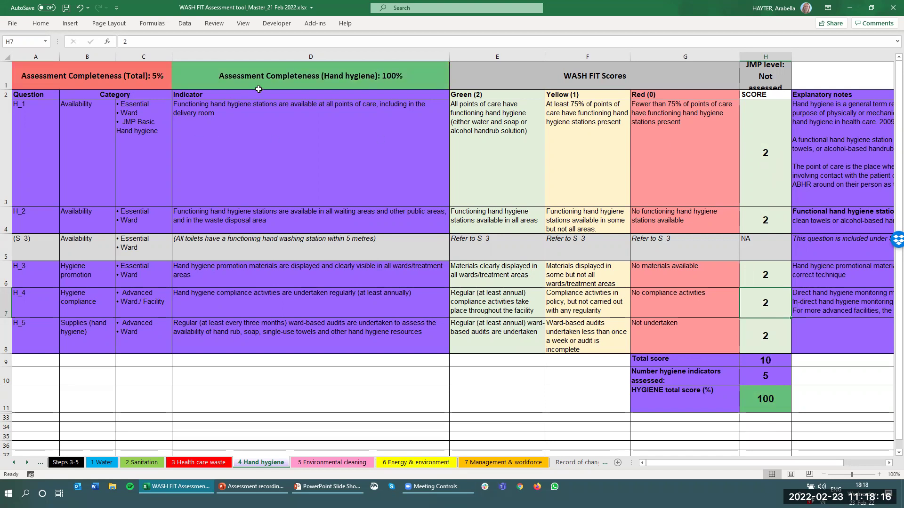
Check the hand hygiene completeness, the total score and the number of indicators assessed on the sheet.
{"action": "left_click", "coordinate": [244, 79]}
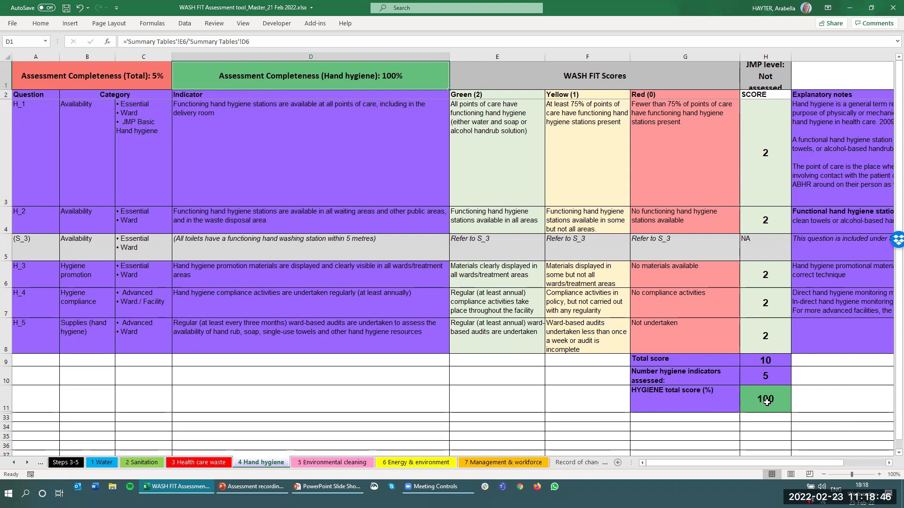
{"action": "left_click", "coordinate": [758, 363]}
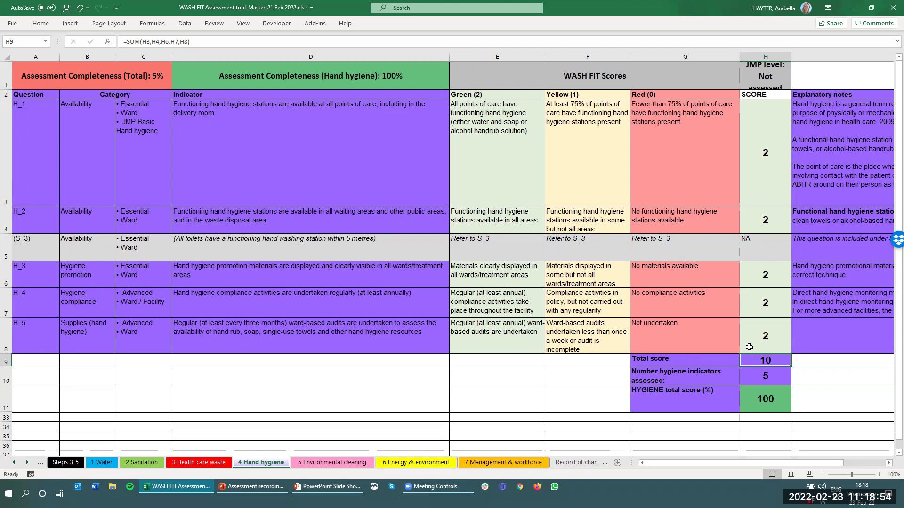
{"action": "left_click", "coordinate": [764, 379]}
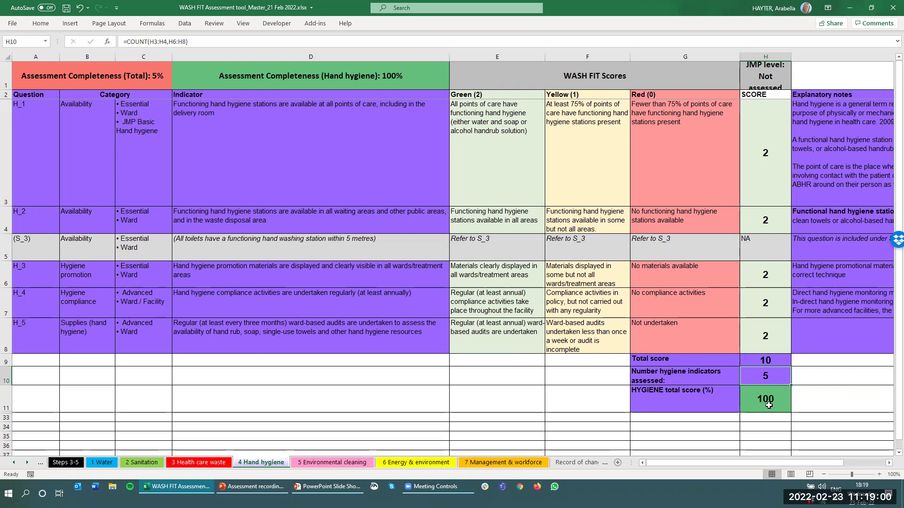
Review indicator H_1's score, explanatory notes and comments cell, and return to the start of its row.
{"action": "left_click", "coordinate": [750, 169]}
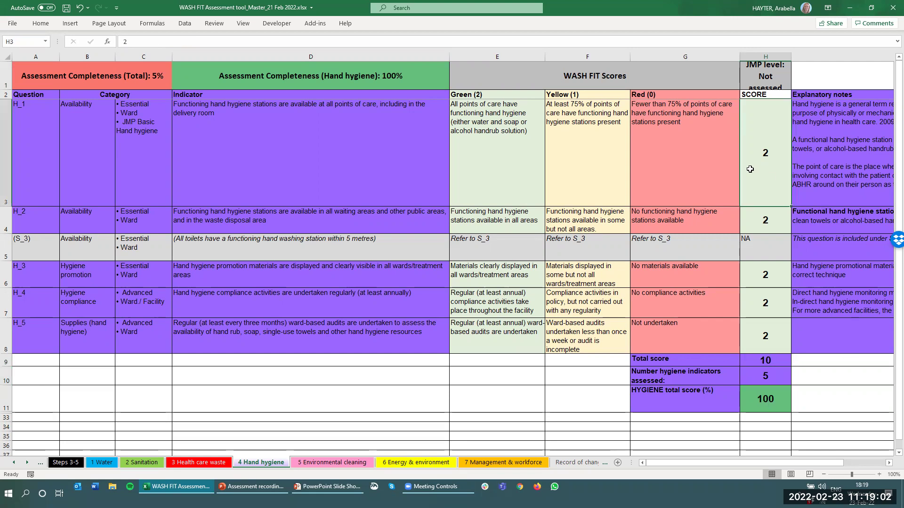
{"action": "key", "text": "Right"}
{"action": "key", "text": "Right"}
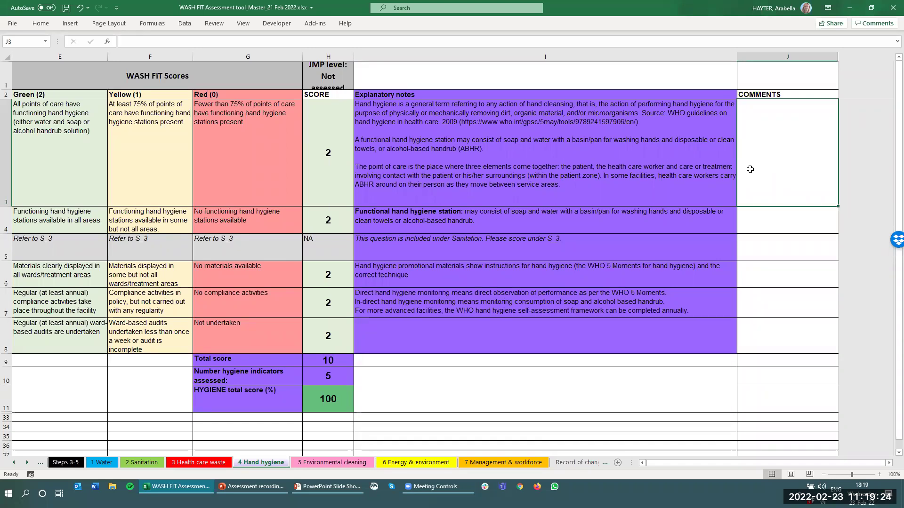
{"action": "key", "text": "Left"}
{"action": "key", "text": "Left"}
{"action": "key", "text": "Left"}
{"action": "key", "text": "Left"}
{"action": "key", "text": "Left"}
{"action": "key", "text": "Left"}
{"action": "key", "text": "Left"}
{"action": "key", "text": "Left"}
{"action": "key", "text": "Left"}
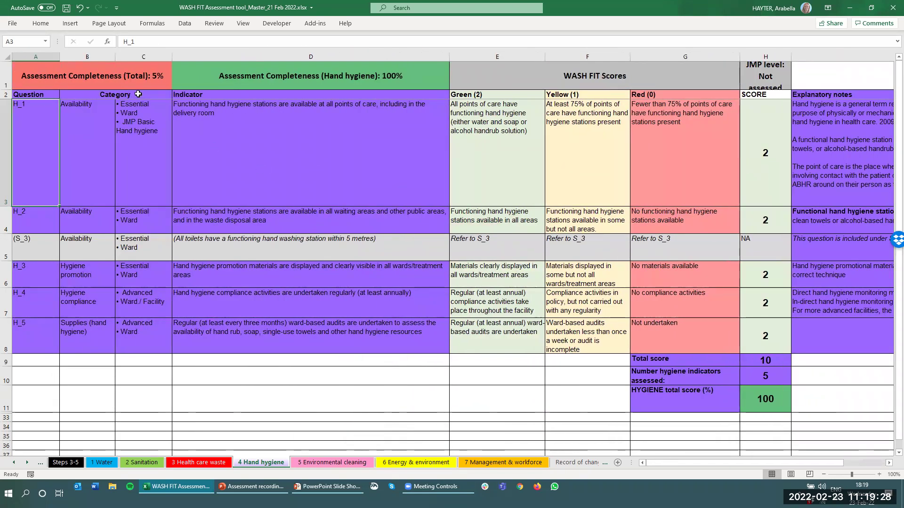
Check the total assessment completeness and the JMP level in the header of the hand hygiene sheet.
{"action": "left_click", "coordinate": [117, 84]}
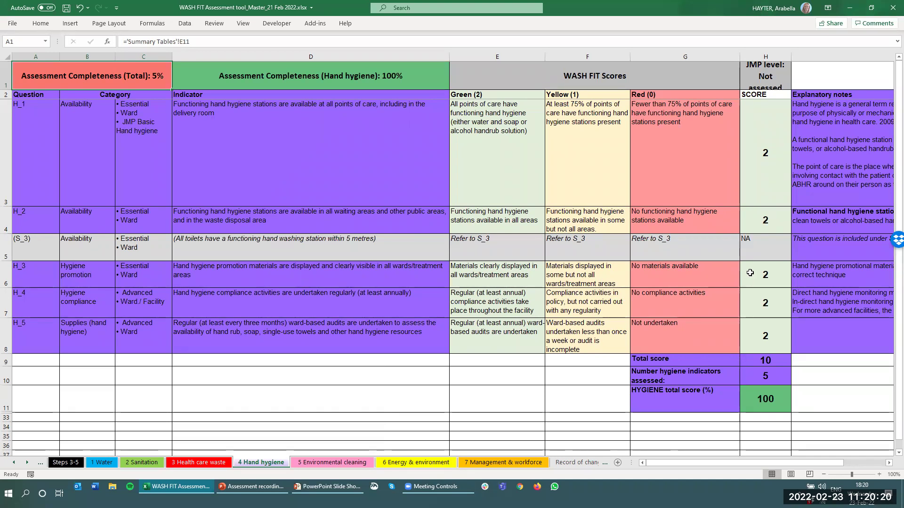
{"action": "left_click", "coordinate": [755, 78]}
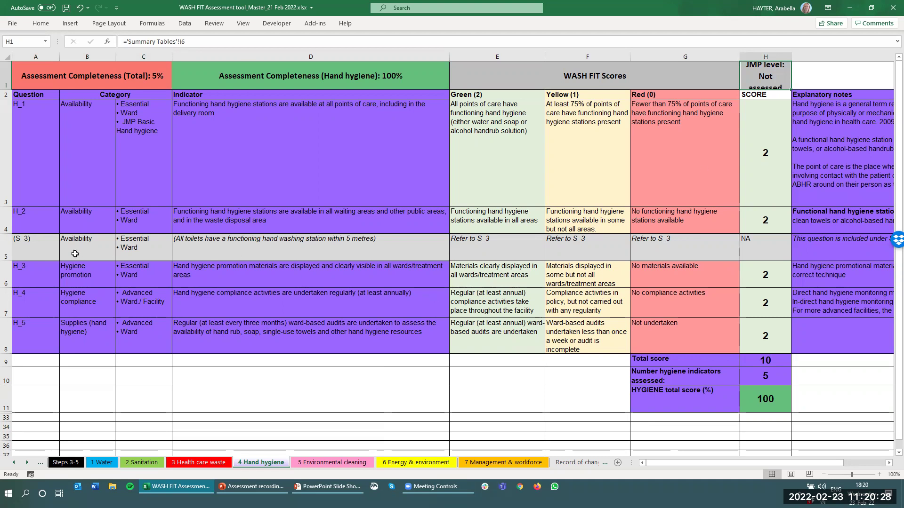
Look at the S_3 reference row on the hand hygiene sheet and locate indicator S_3 on the 2 Sanitation sheet.
{"action": "left_click", "coordinate": [7, 250]}
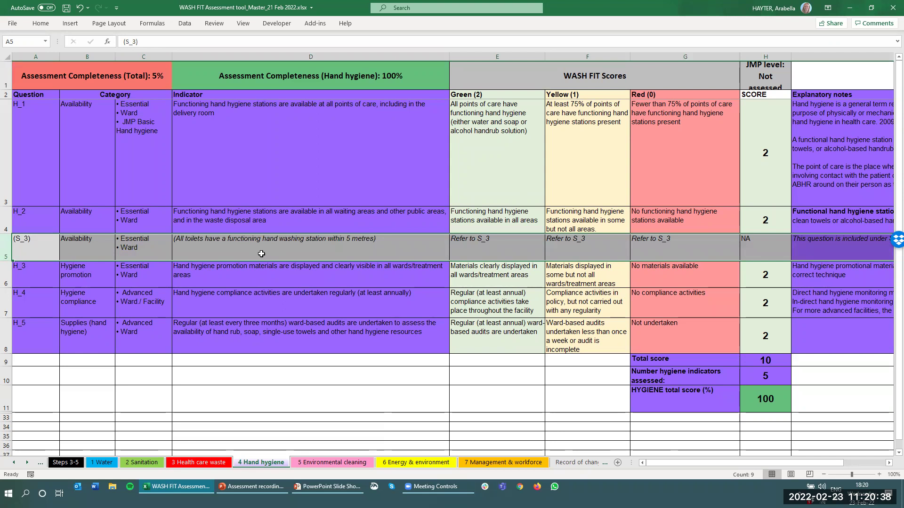
{"action": "left_click", "coordinate": [142, 462]}
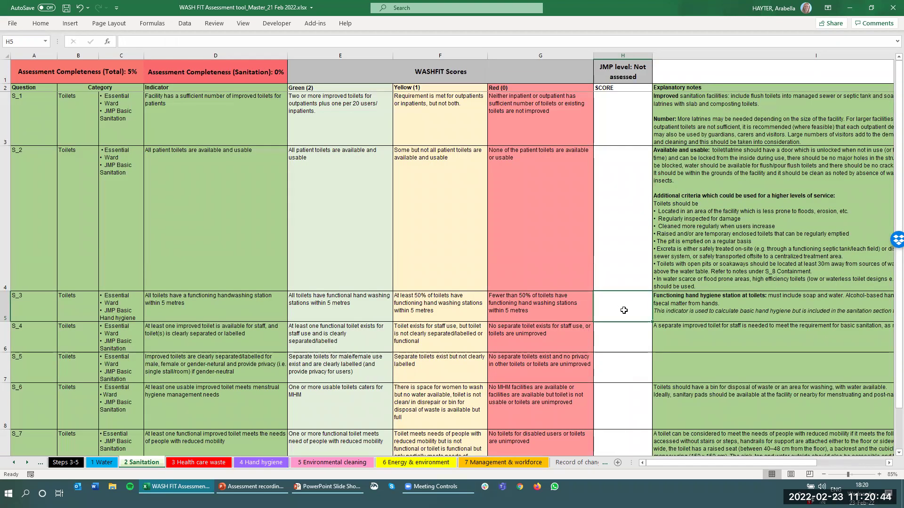
{"action": "left_click", "coordinate": [166, 309]}
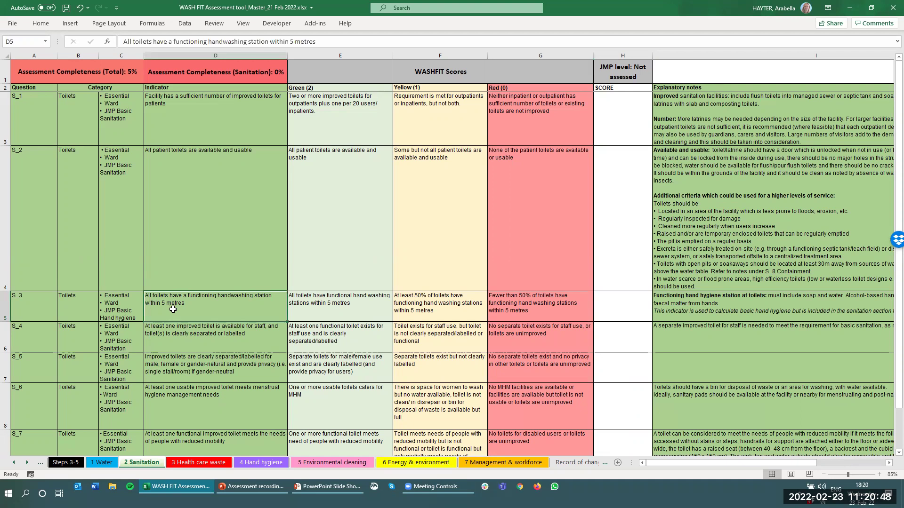
Score sanitation indicator S_3 as 2 on the 2 Sanitation sheet.
{"action": "left_click", "coordinate": [631, 313]}
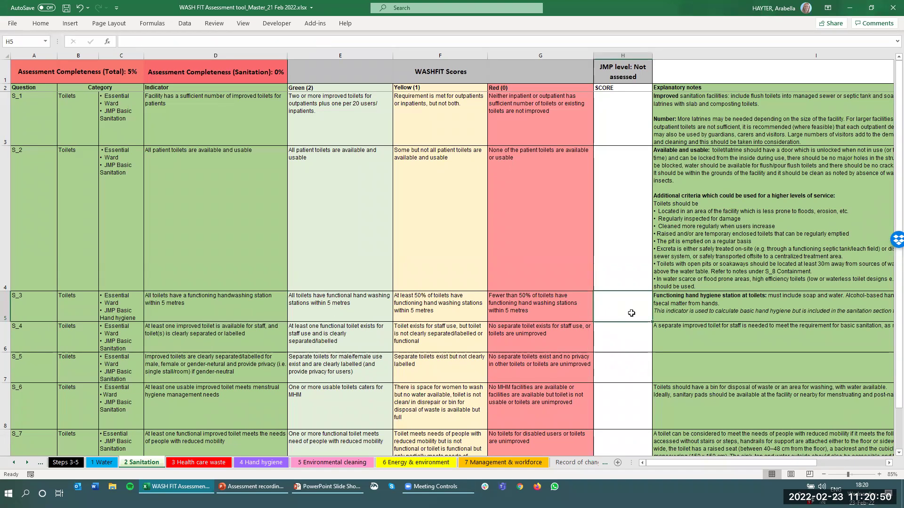
{"action": "type", "text": "2"}
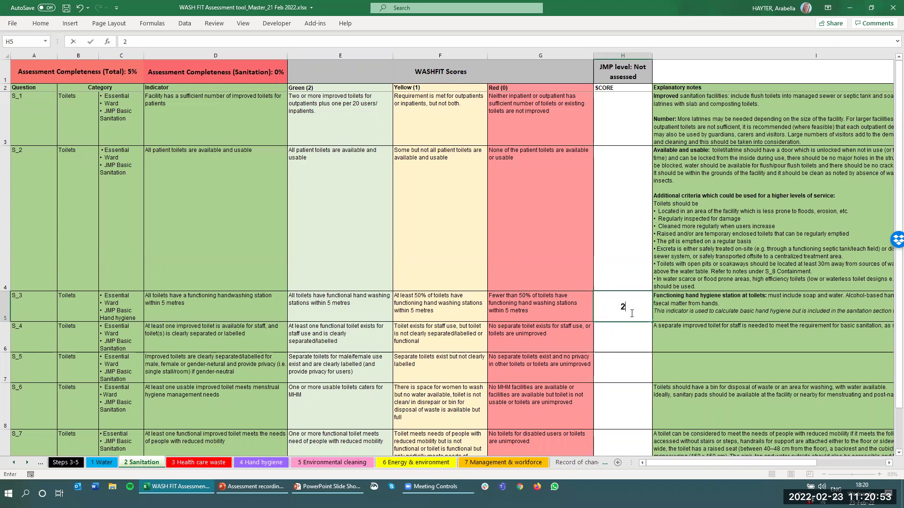
{"action": "left_click", "coordinate": [603, 338]}
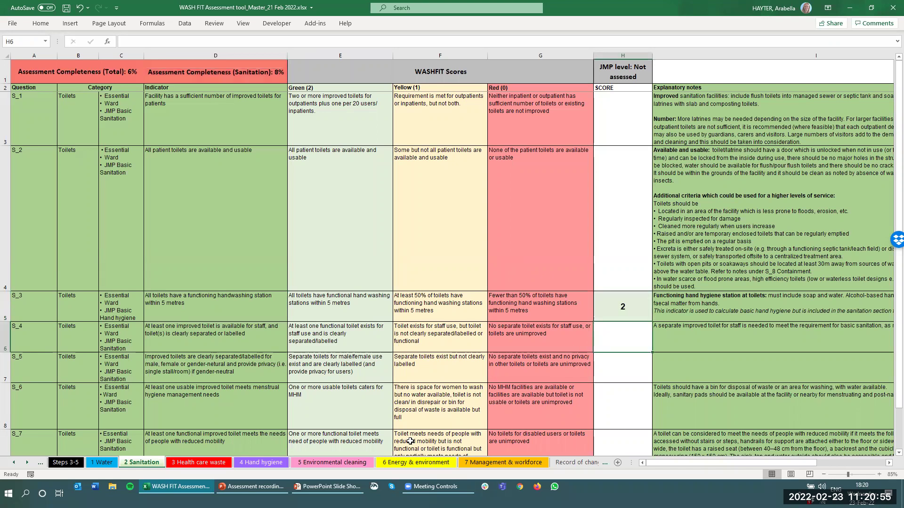
Return to the 4 Hand hygiene sheet, check its JMP level and read H_1's green, yellow and red scoring criteria.
{"action": "left_click", "coordinate": [275, 463]}
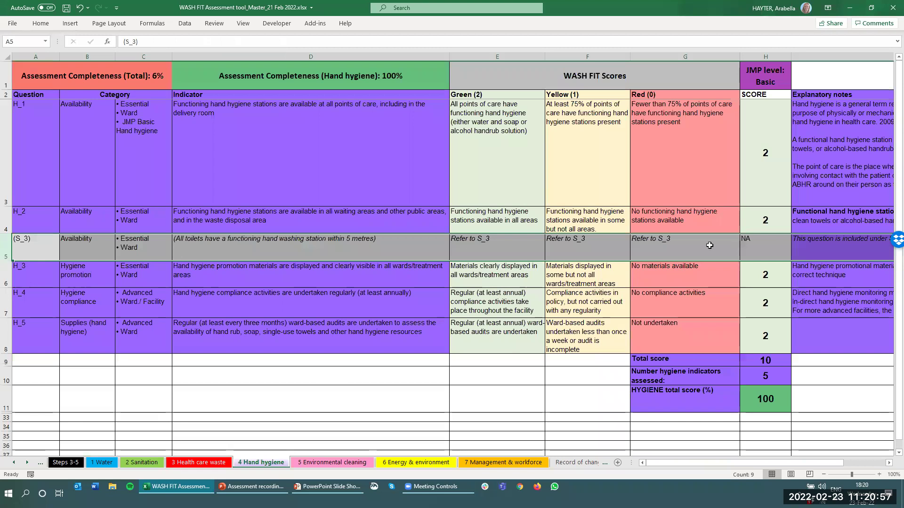
{"action": "left_click", "coordinate": [754, 78]}
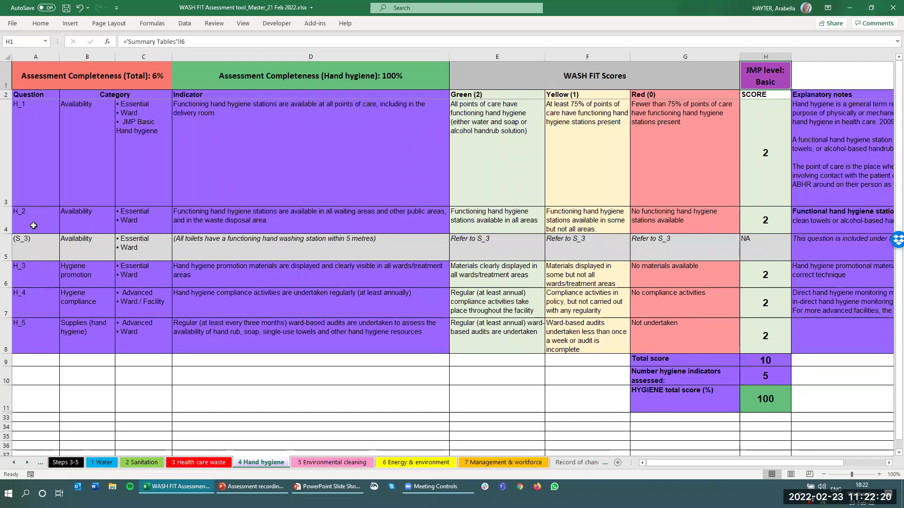
{"action": "left_click", "coordinate": [502, 146]}
{"action": "key", "text": "Right"}
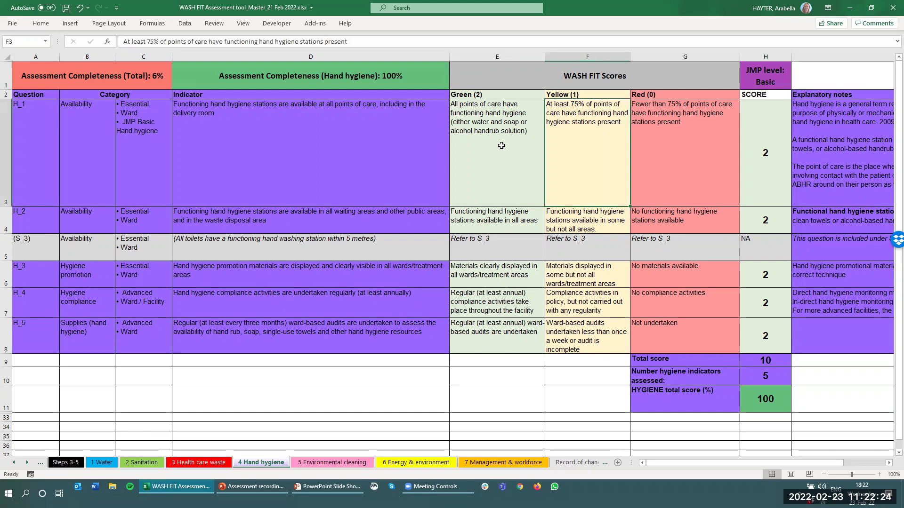
{"action": "key", "text": "Right"}
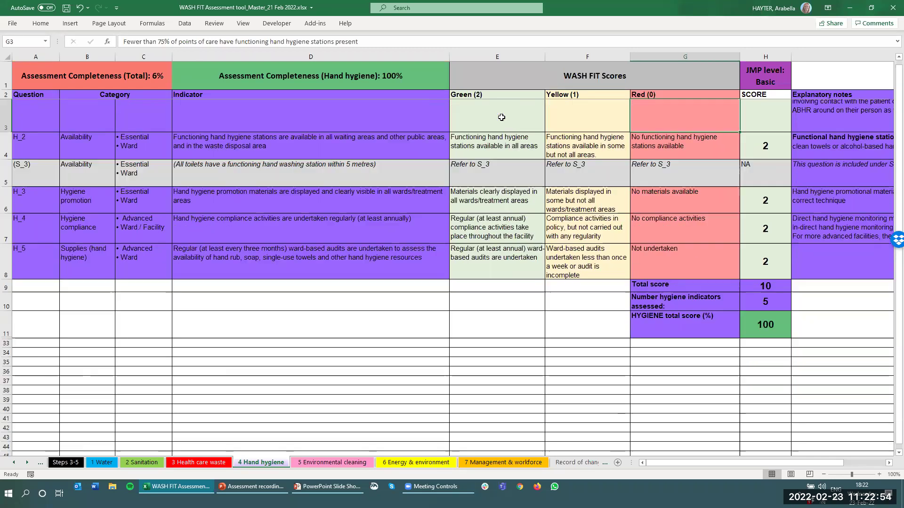
{"action": "scroll", "coordinate": [501, 145], "scroll_direction": "down", "scroll_amount": 4}
{"action": "scroll", "coordinate": [387, 185], "scroll_direction": "up", "scroll_amount": 4}
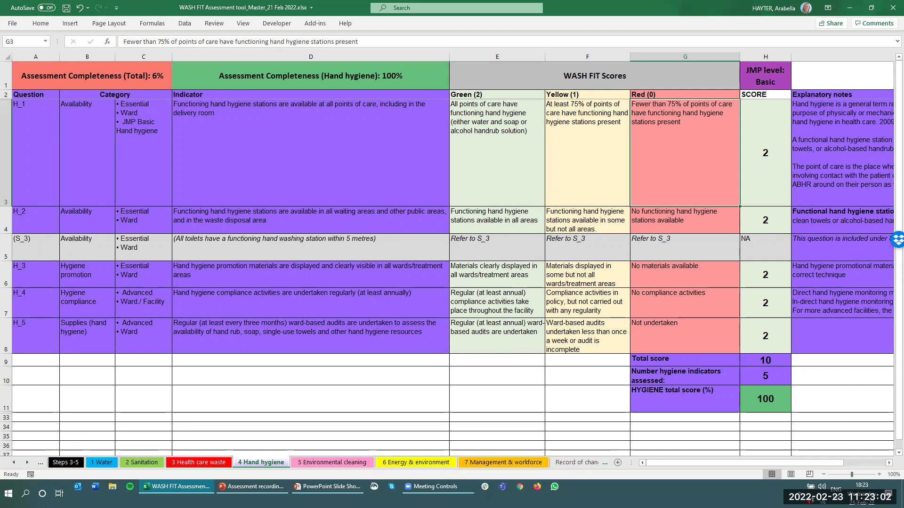
Look over the 1 Water and 3 Health care waste sheets, and examine the non-sewered category of S_8 on the 2 Sanitation sheet.
{"action": "left_click", "coordinate": [90, 462]}
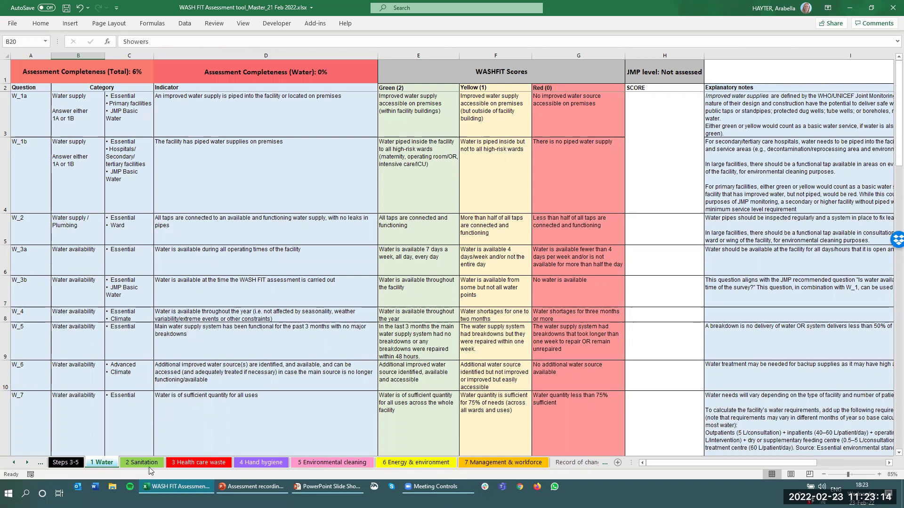
{"action": "left_click", "coordinate": [176, 464]}
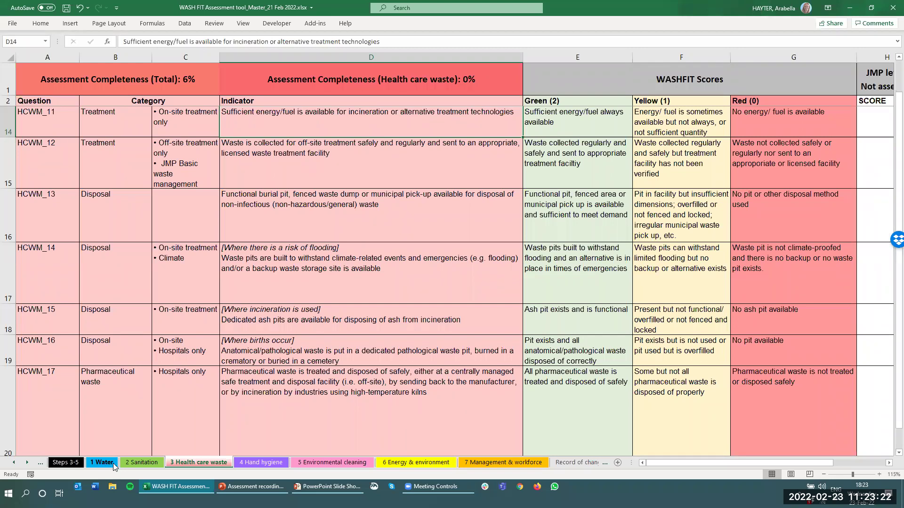
{"action": "left_click", "coordinate": [148, 464]}
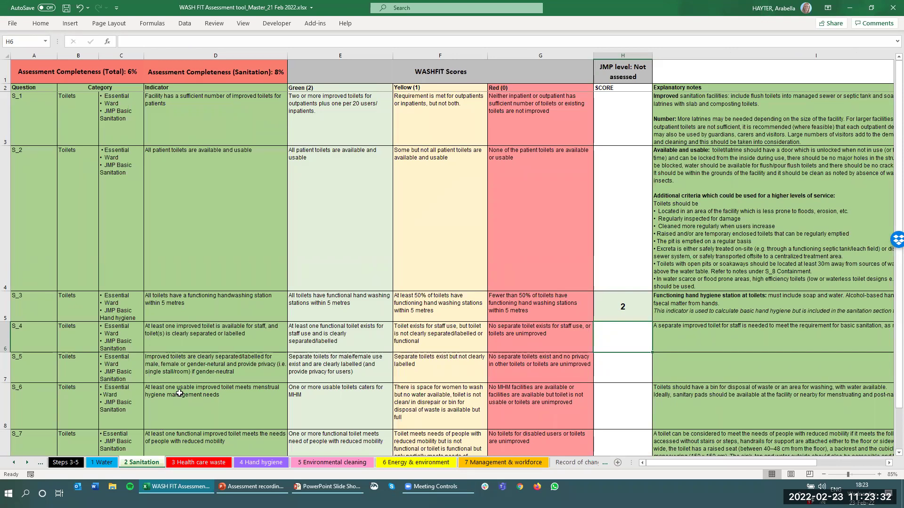
{"action": "scroll", "coordinate": [179, 382], "scroll_direction": "down", "scroll_amount": 2}
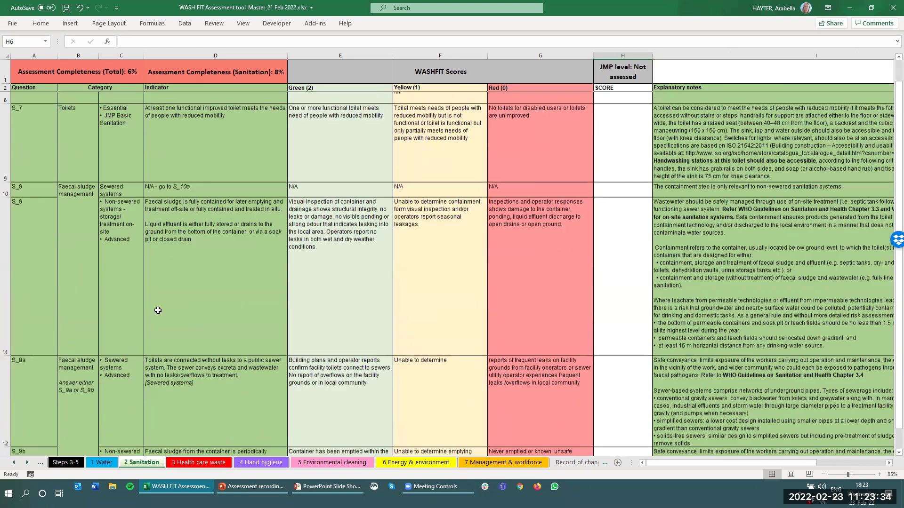
{"action": "scroll", "coordinate": [157, 310], "scroll_direction": "down", "scroll_amount": 1}
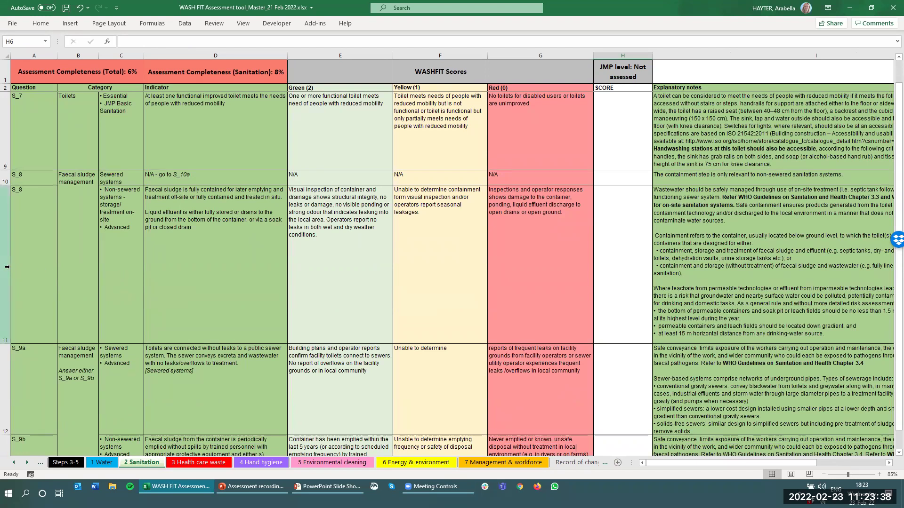
{"action": "left_click", "coordinate": [131, 236]}
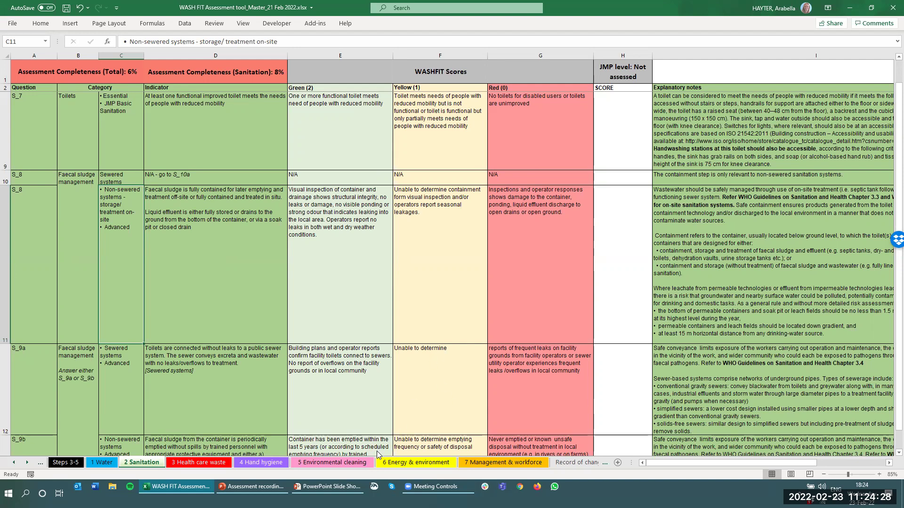
On the Summary Tables sheet, review the Hand hygiene row, the sanitation results and the number of indicators for all seven domains.
{"action": "key", "text": "alt+Tab"}
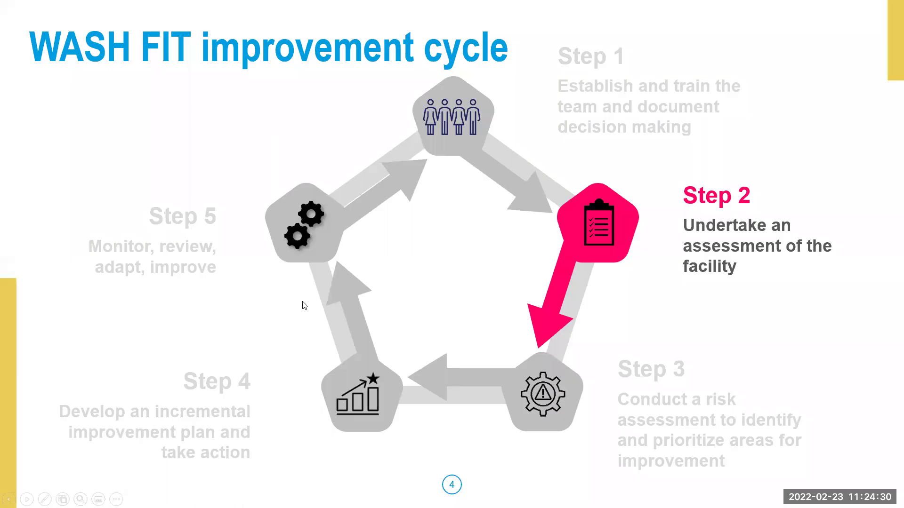
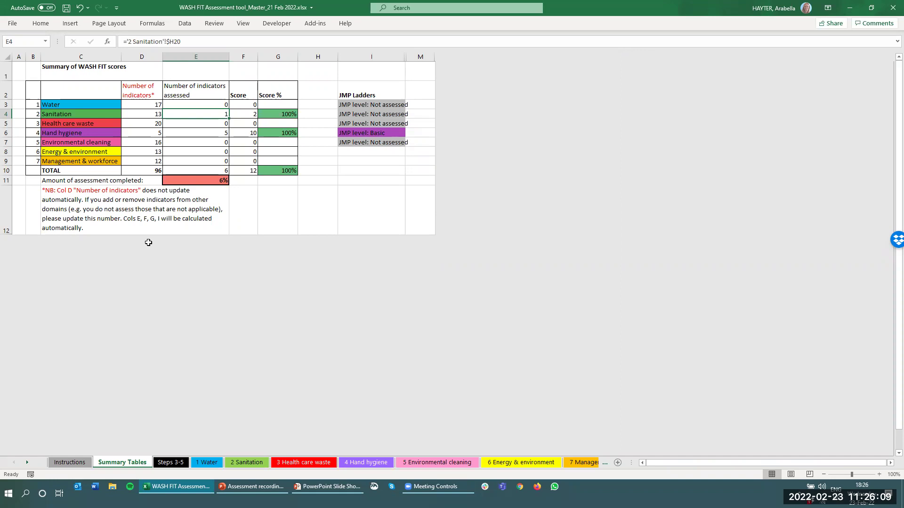
{"action": "left_click", "coordinate": [7, 134]}
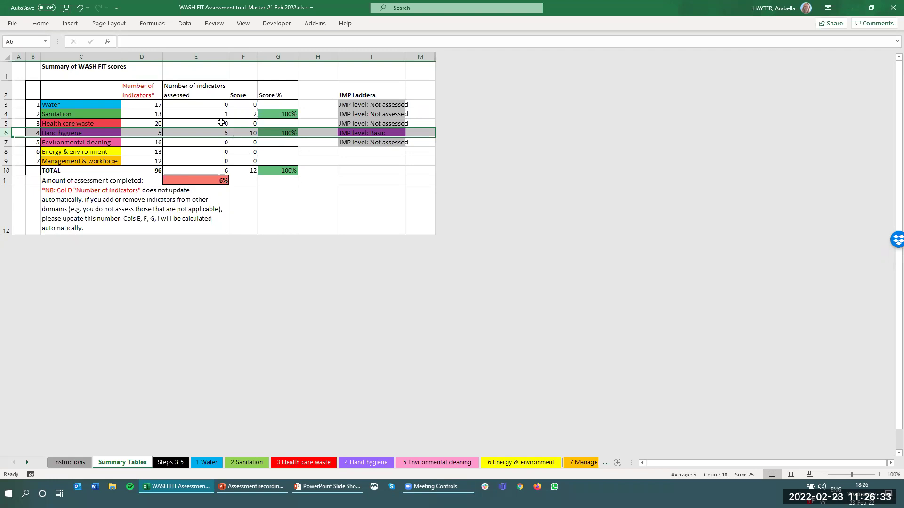
{"action": "left_click", "coordinate": [242, 113]}
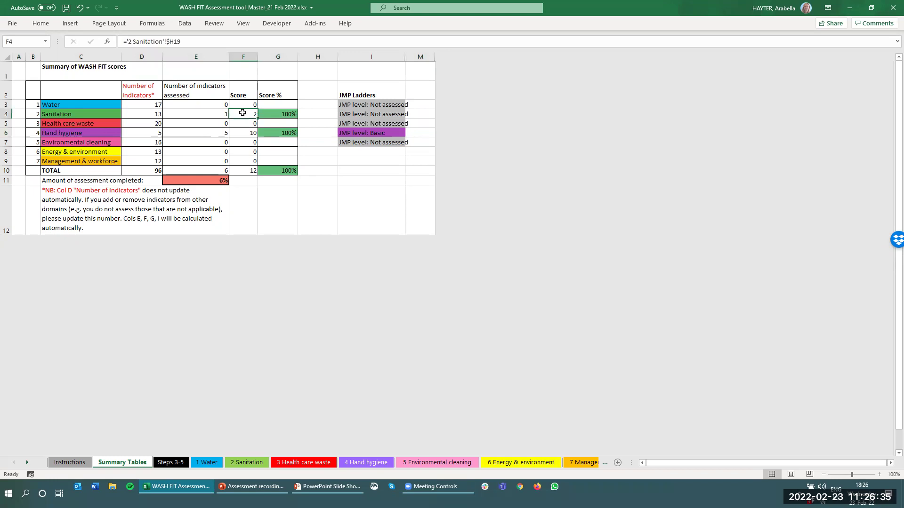
{"action": "left_click", "coordinate": [200, 114]}
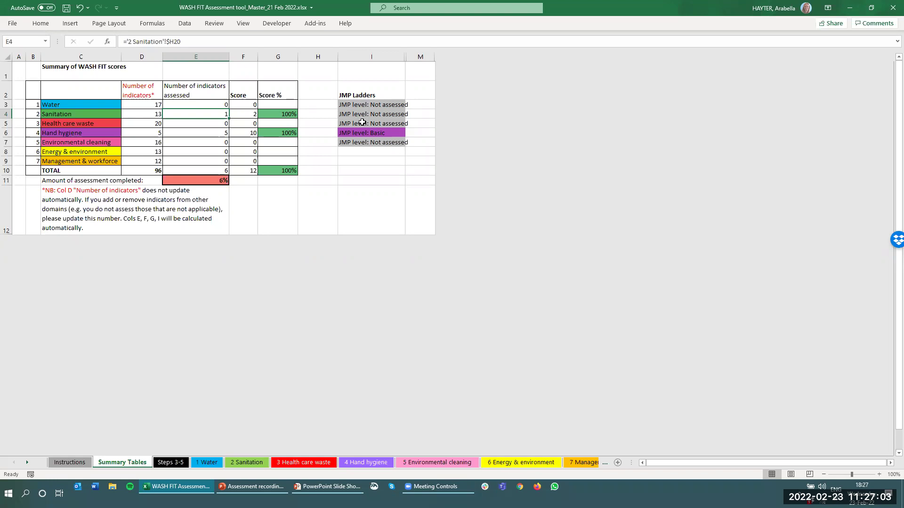
{"action": "left_click", "coordinate": [135, 105]}
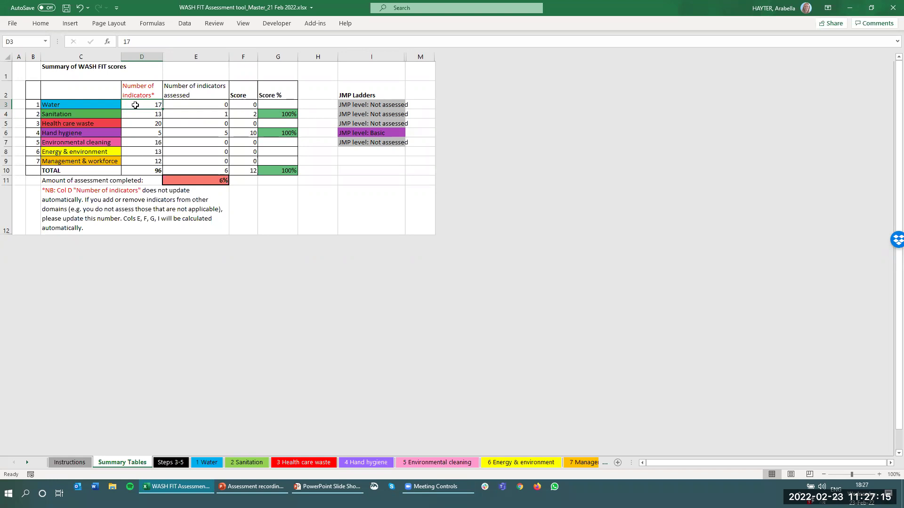
{"action": "left_click_drag", "start_coordinate": [132, 104], "coordinate": [128, 160]}
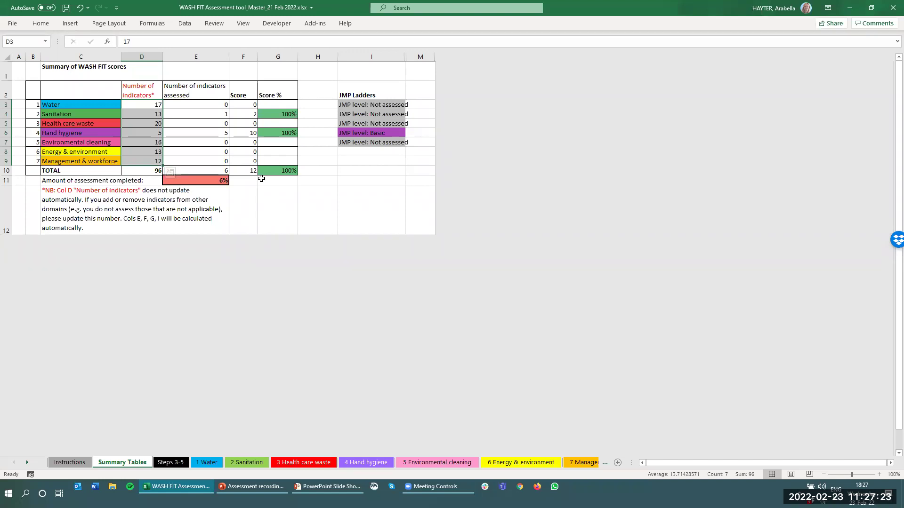
Open the Steps 3-5 sheet and check the Domain filter options, keeping only Hand hygiene shown.
{"action": "left_click", "coordinate": [170, 463]}
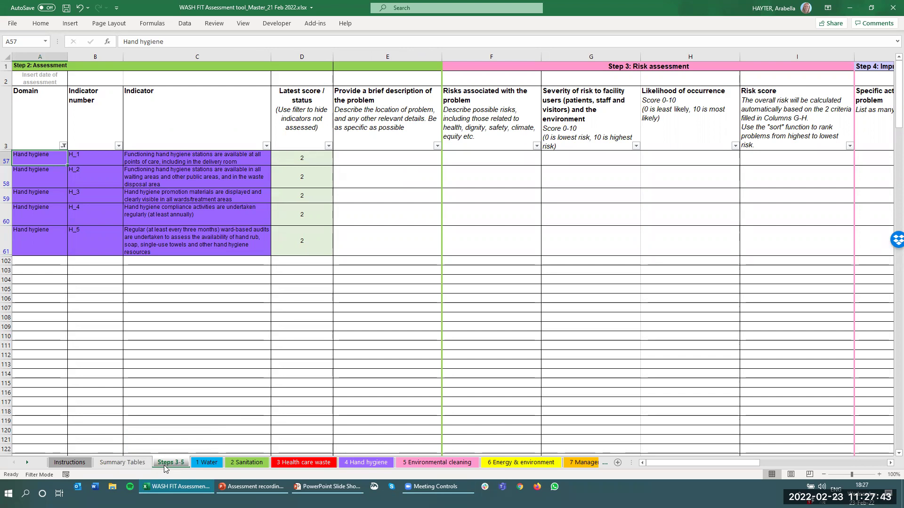
{"action": "key", "text": "alt+Tab"}
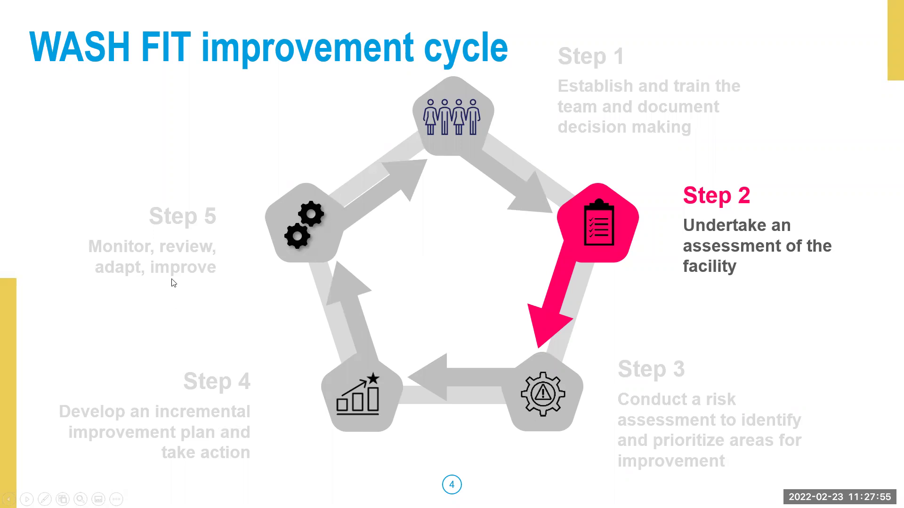
{"action": "key", "text": "alt+Tab"}
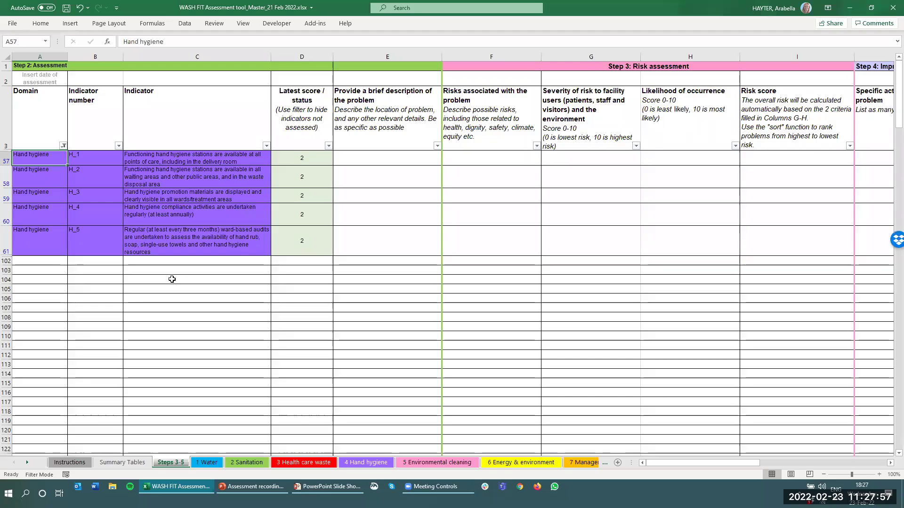
{"action": "left_click", "coordinate": [62, 147]}
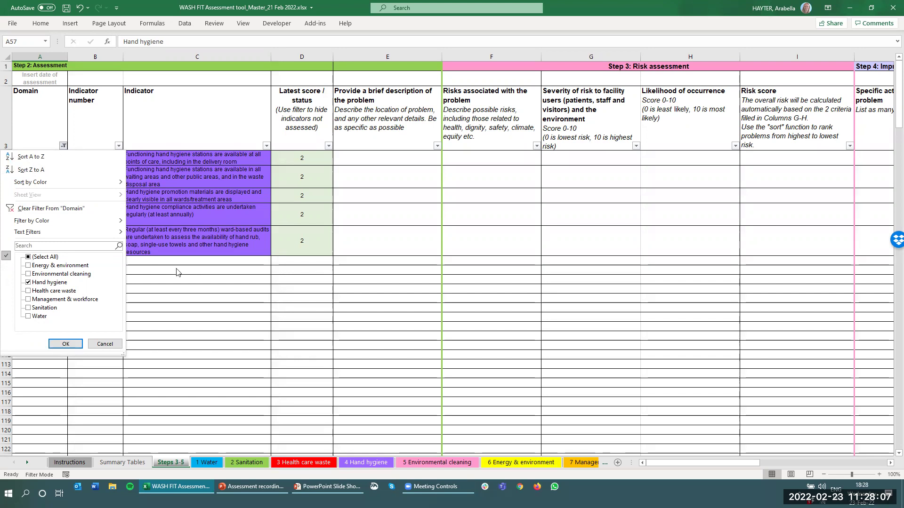
{"action": "key", "text": "Return"}
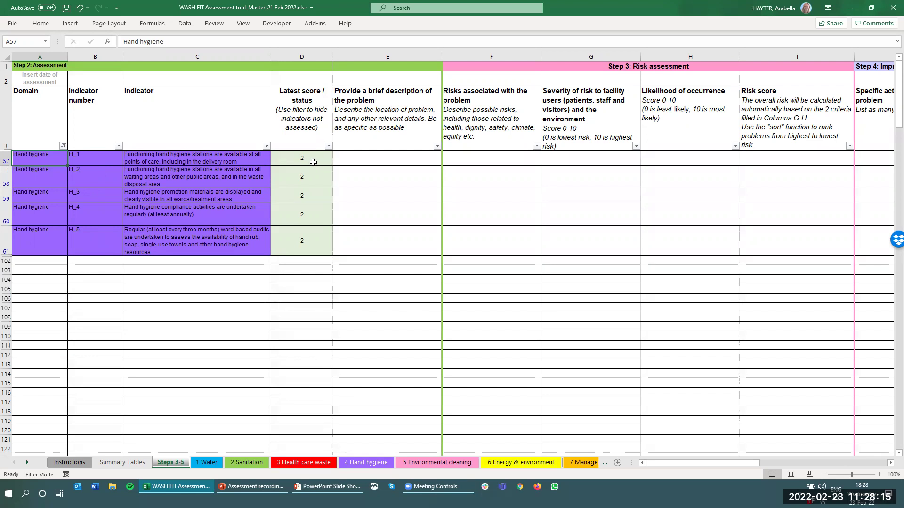
Go through H_1's problem description, Step 3 risk assessment and Step 4 improvement plan columns up to Status.
{"action": "left_click", "coordinate": [392, 157]}
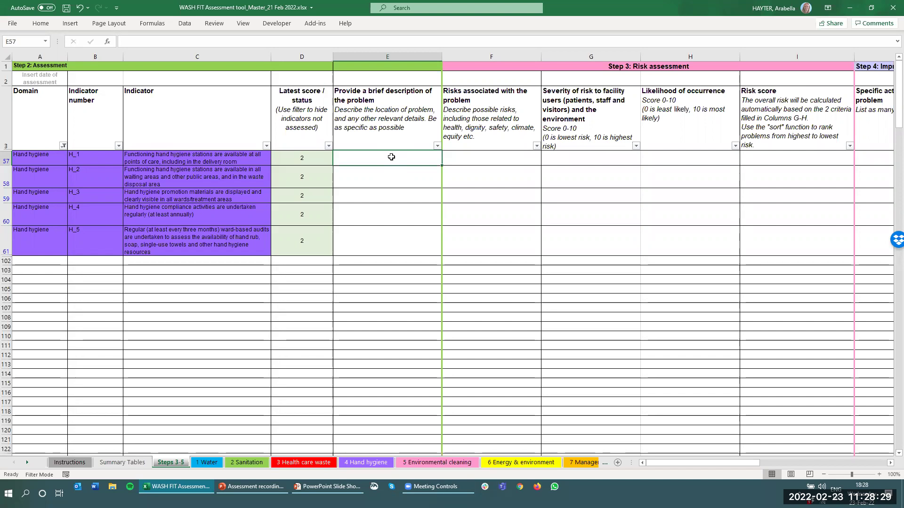
{"action": "key", "text": "Tab"}
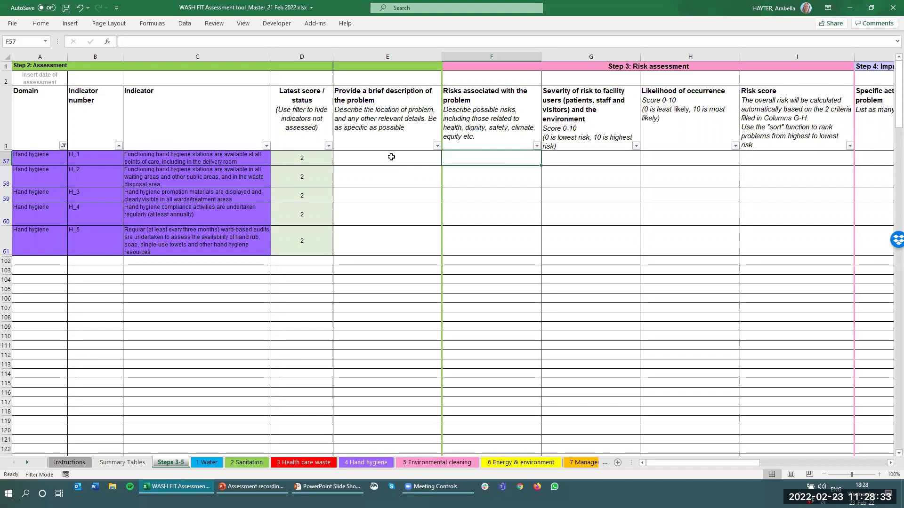
{"action": "key", "text": "Tab"}
{"action": "key", "text": "Tab"}
{"action": "key", "text": "Tab"}
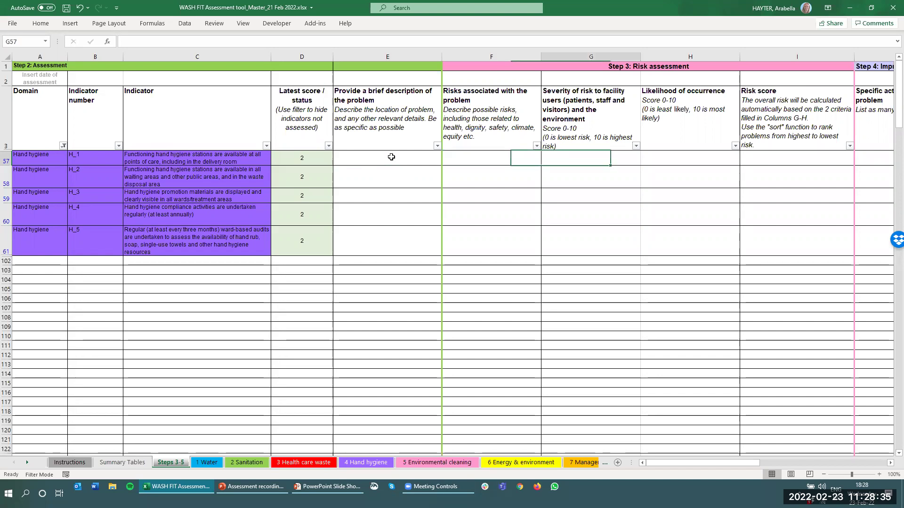
{"action": "key", "text": "Tab"}
{"action": "key", "text": "Tab"}
{"action": "key", "text": "Tab"}
{"action": "key", "text": "Tab"}
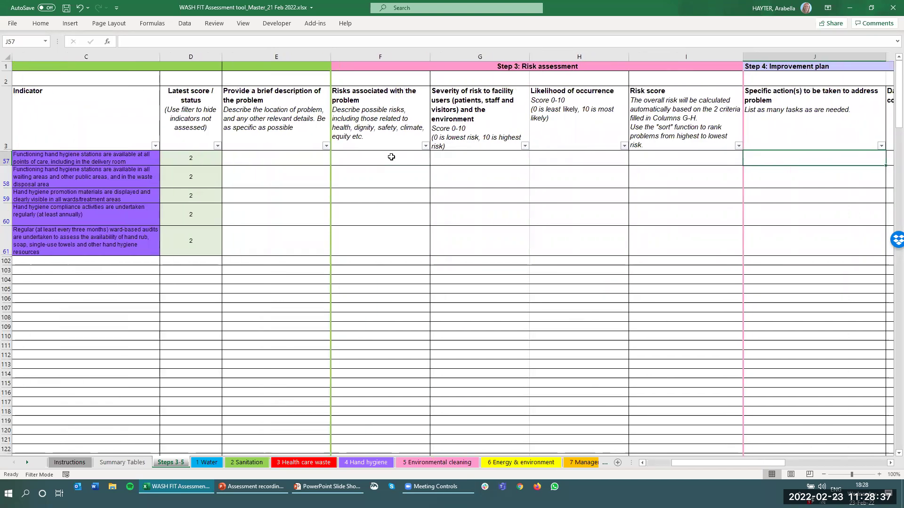
{"action": "key", "text": "Tab"}
{"action": "key", "text": "Tab"}
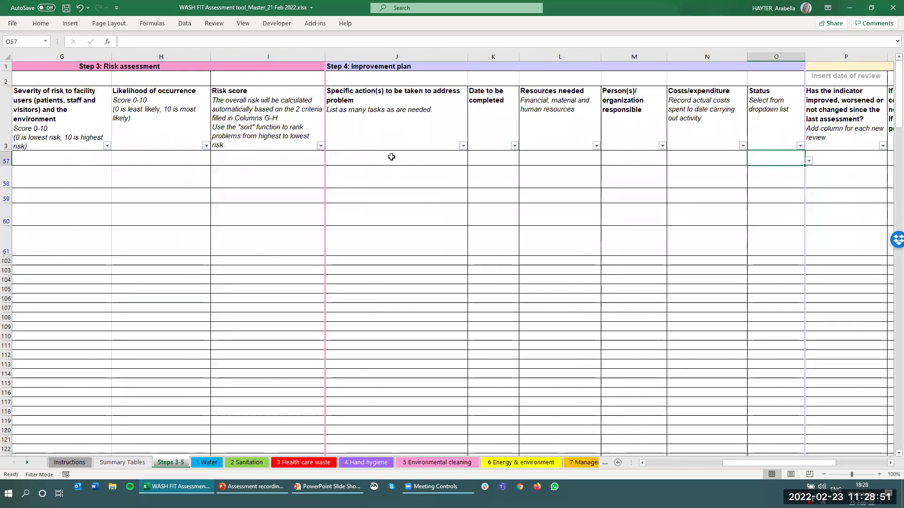
Review H_1's Step 5 monitoring columns through to the further comments, and switch to the PowerPoint slide show.
{"action": "key", "text": "Right"}
{"action": "key", "text": "Right"}
{"action": "key", "text": "Right"}
{"action": "key", "text": "Right"}
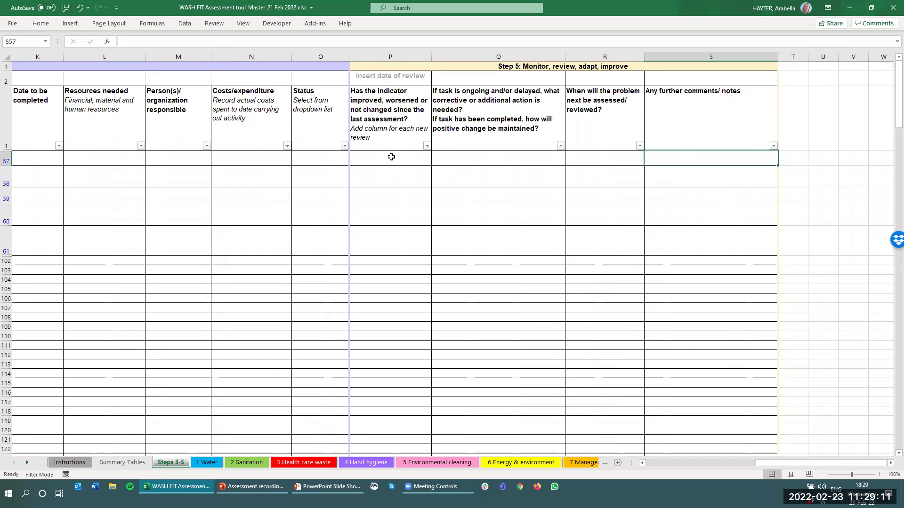
{"action": "key", "text": "Home"}
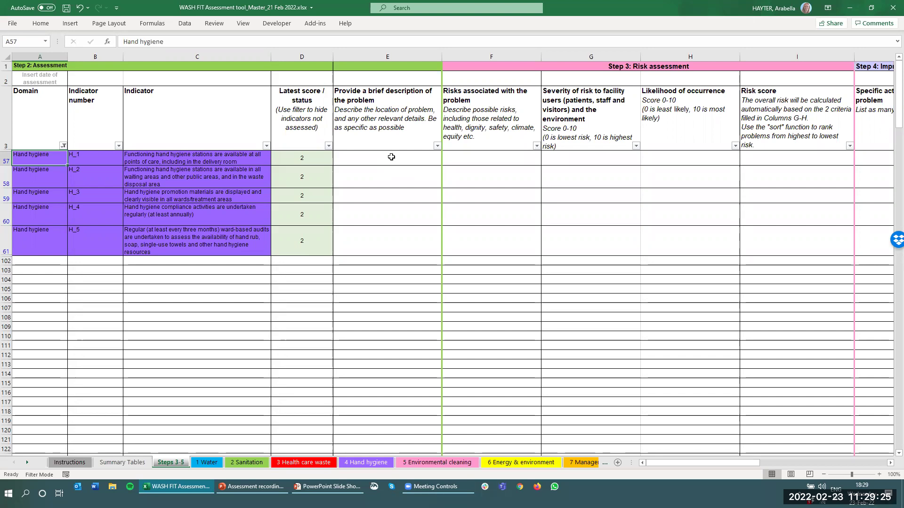
{"action": "key", "text": "alt+Tab"}
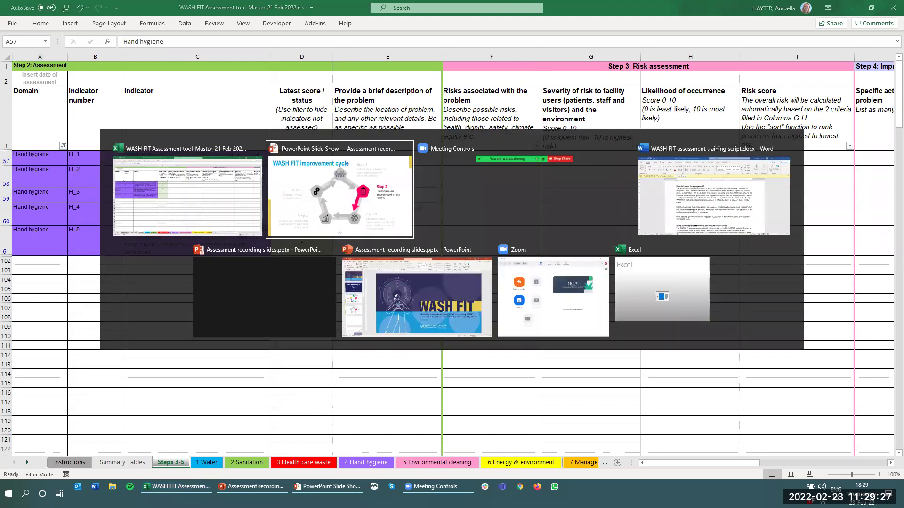